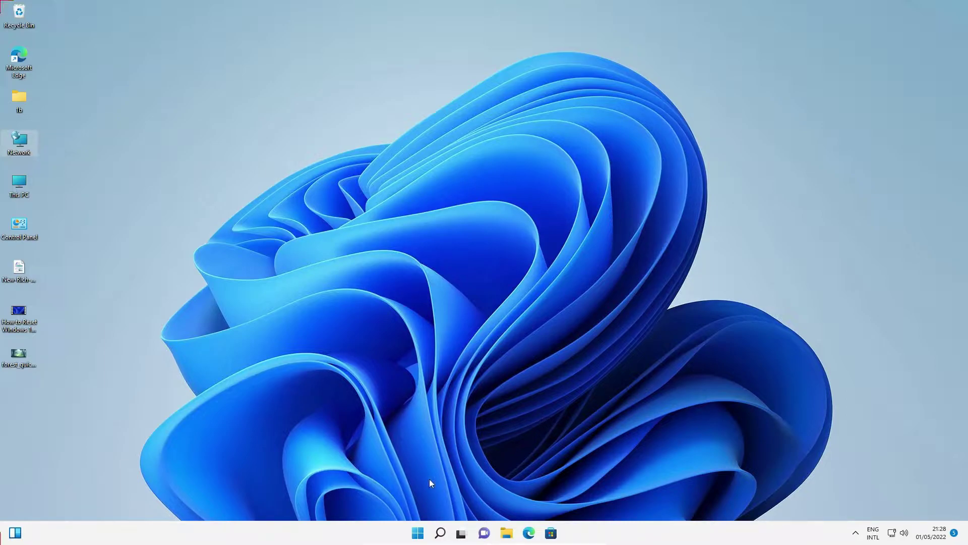
# Open Control Panel and show its items as large icons
pyautogui.click(418, 532)
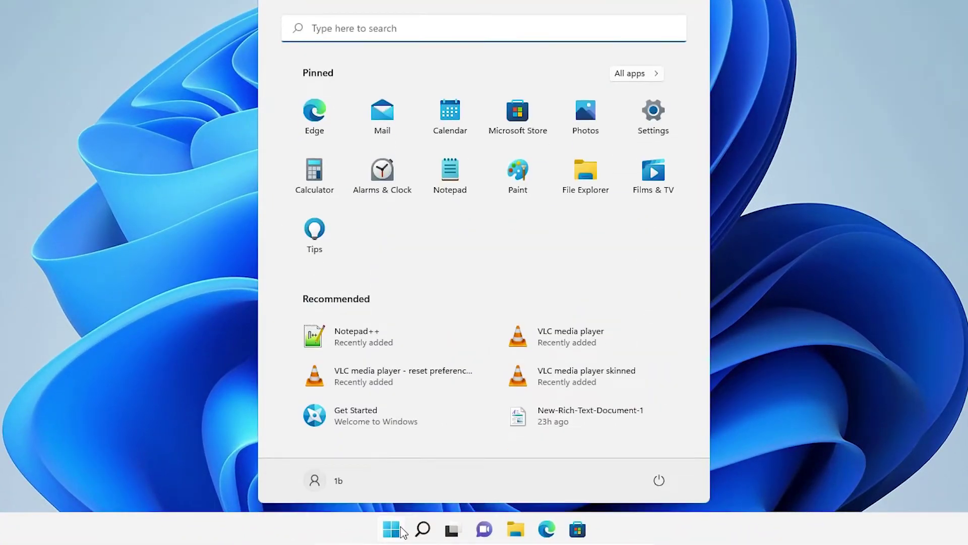
pyautogui.write('con')
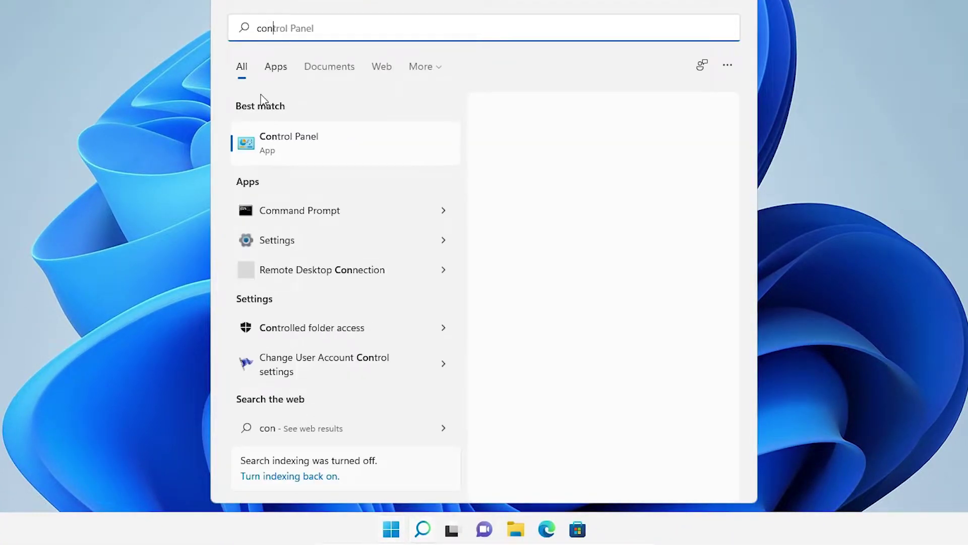
pyautogui.click(268, 140)
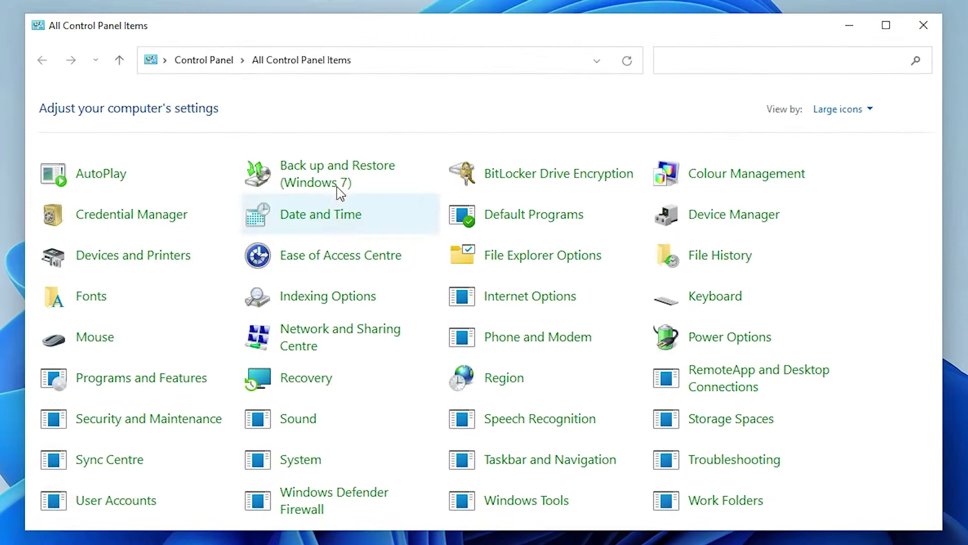
pyautogui.click(858, 115)
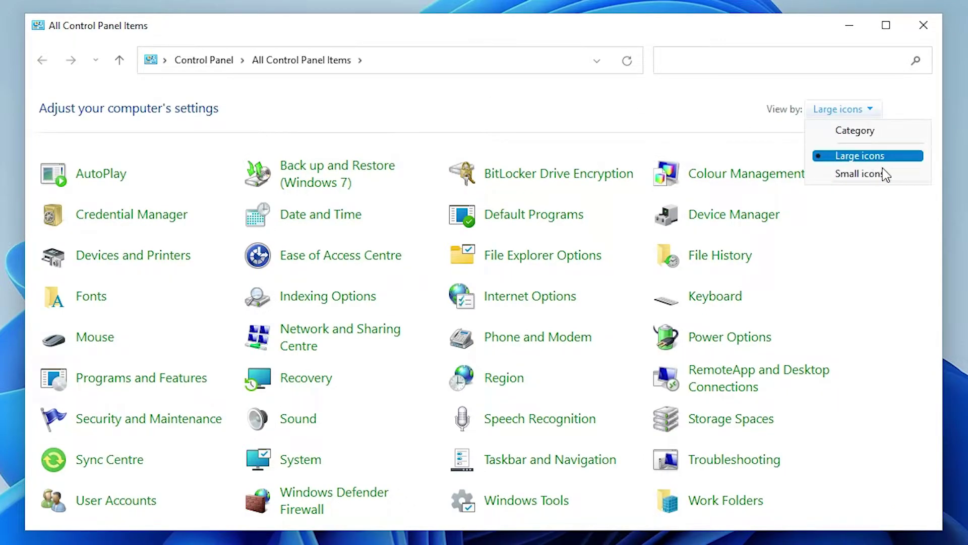
pyautogui.click(869, 160)
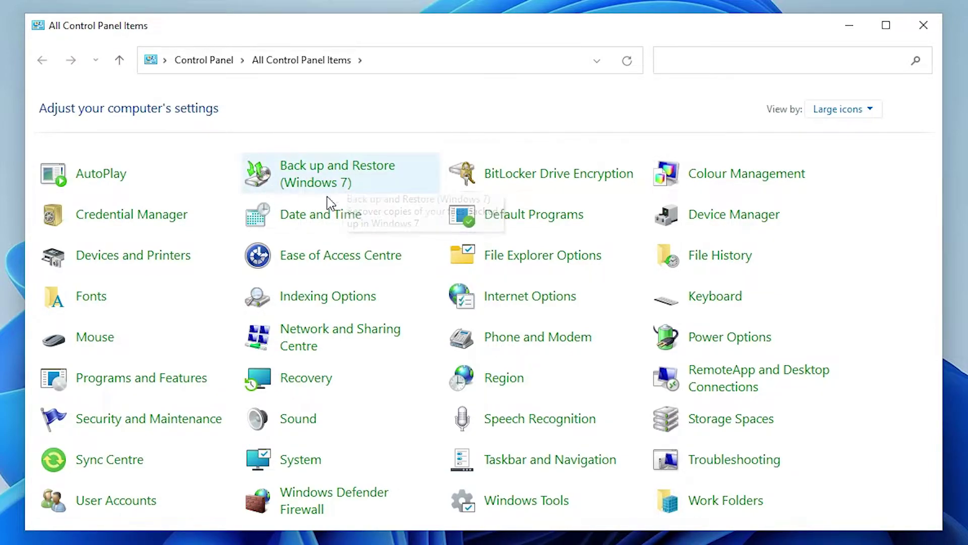
# Start creating a system image from Back up and Restore (Windows 7)
pyautogui.click(334, 180)
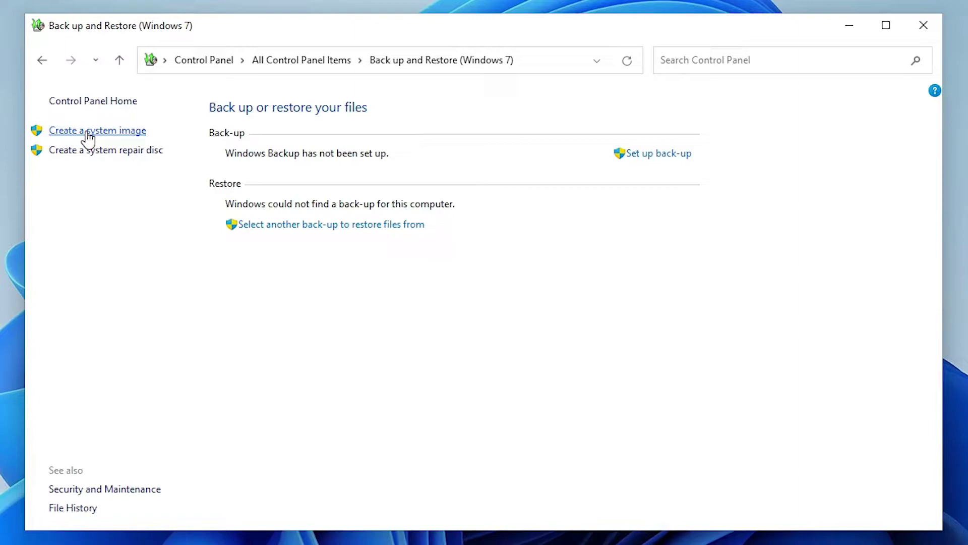
pyautogui.click(118, 133)
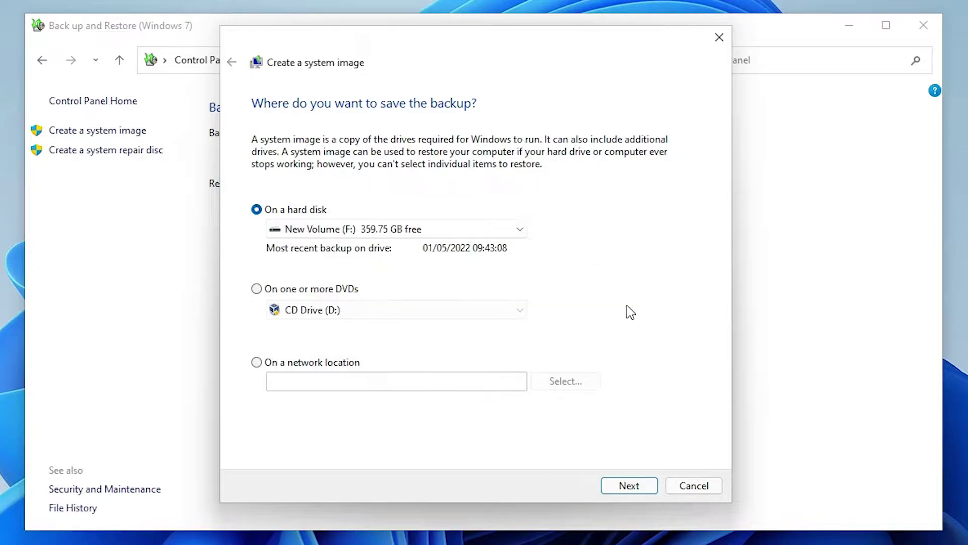
# Review the hard disks offered as backup destination and compare New Volume (E:) and New Volume (F:) in File Explorer
pyautogui.click(374, 230)
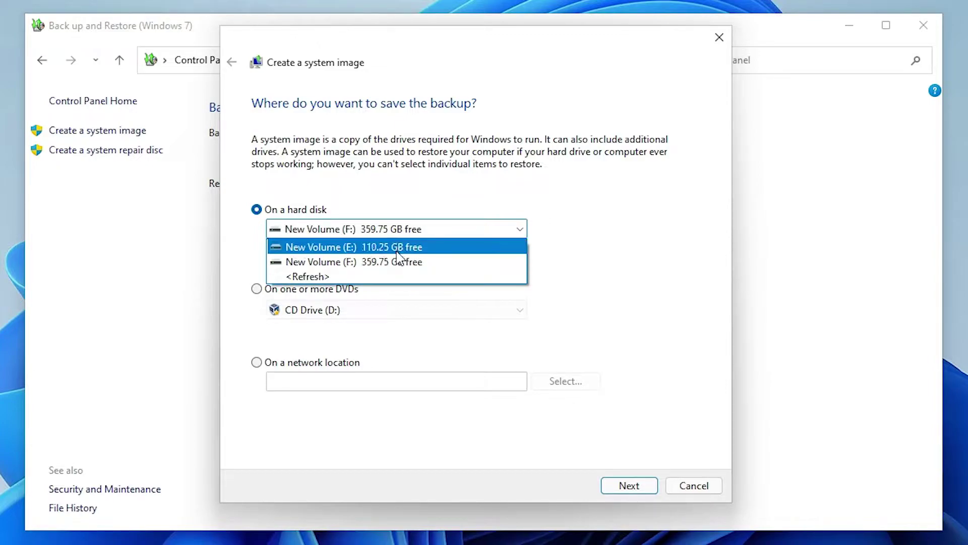
pyautogui.press('Up')
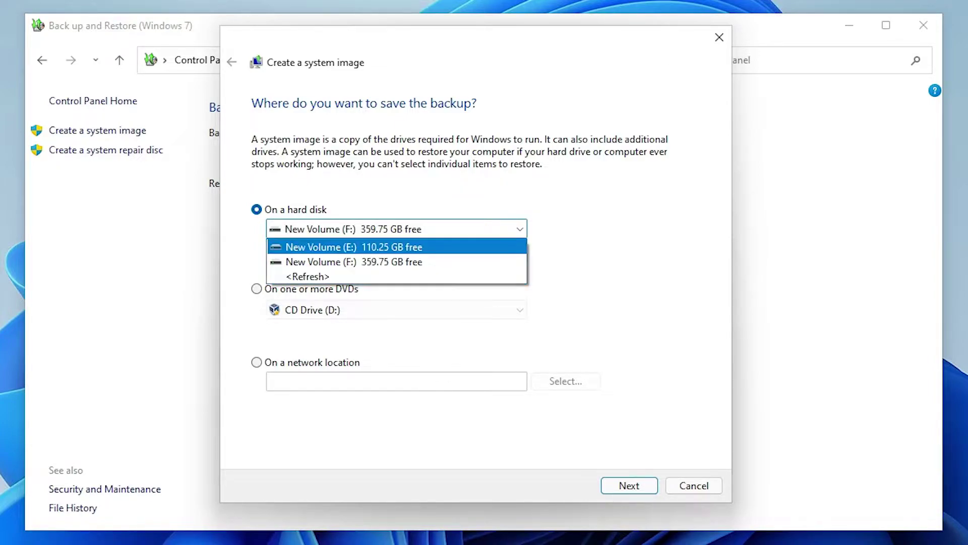
pyautogui.press('Escape')
pyautogui.press('super+e')
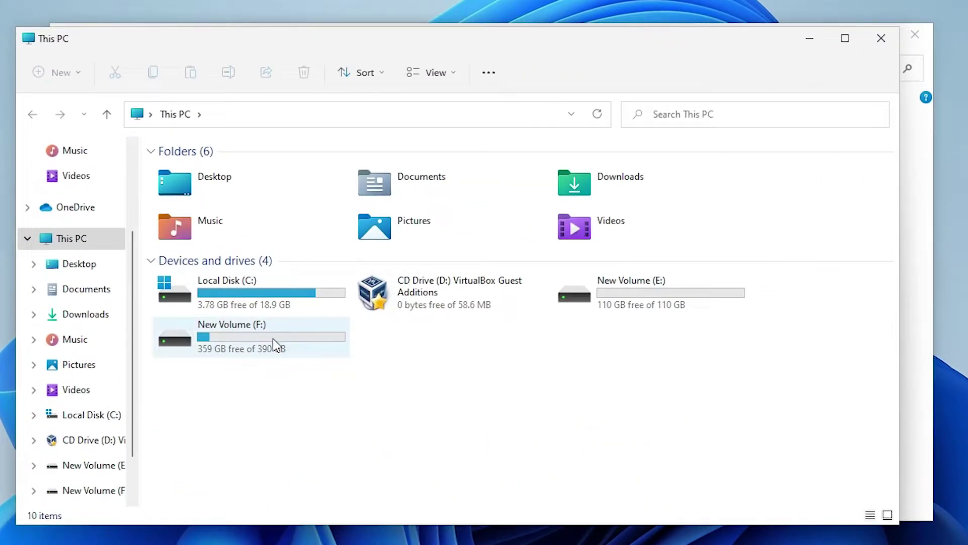
pyautogui.click(675, 305)
pyautogui.click(312, 338)
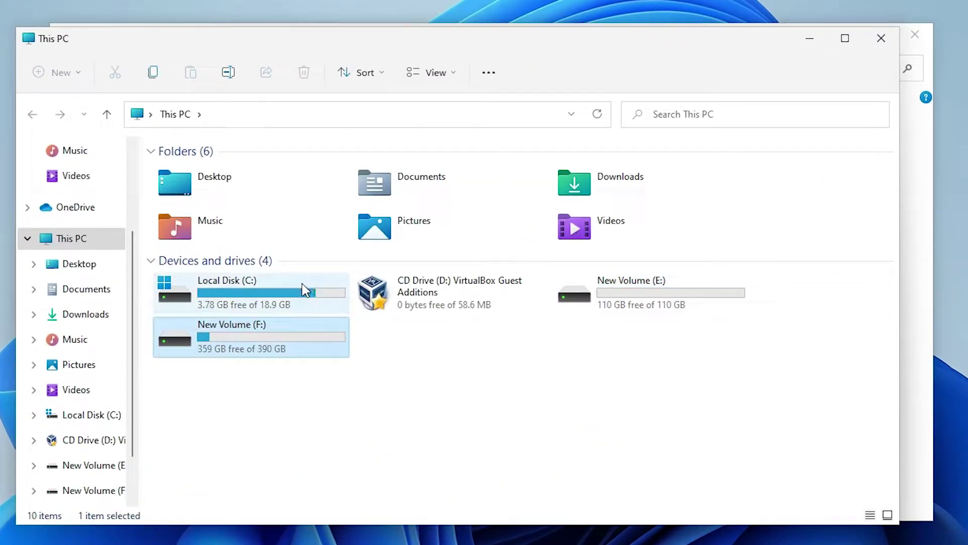
pyautogui.click(610, 302)
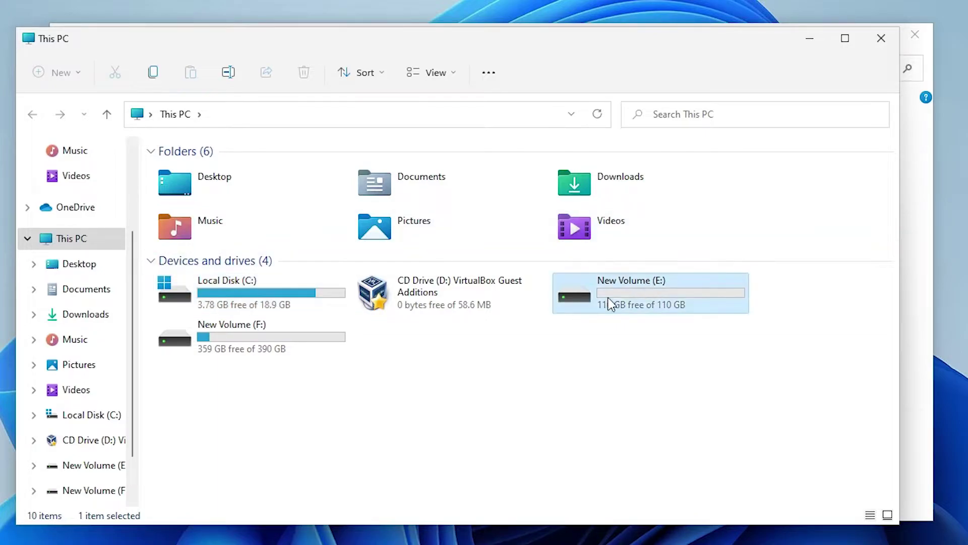
pyautogui.click(249, 346)
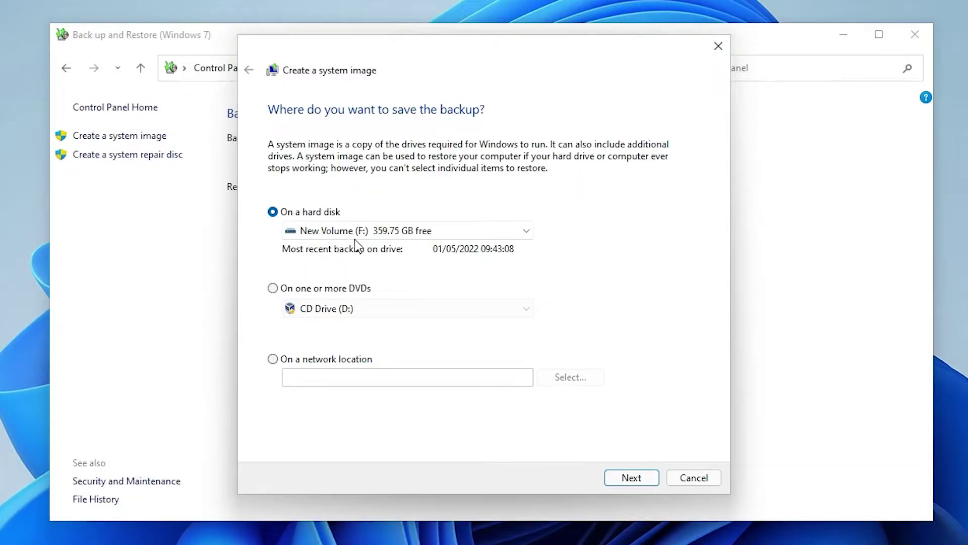
# Try the hard disk, DVD and network location options as the place to save the system image
pyautogui.click(356, 236)
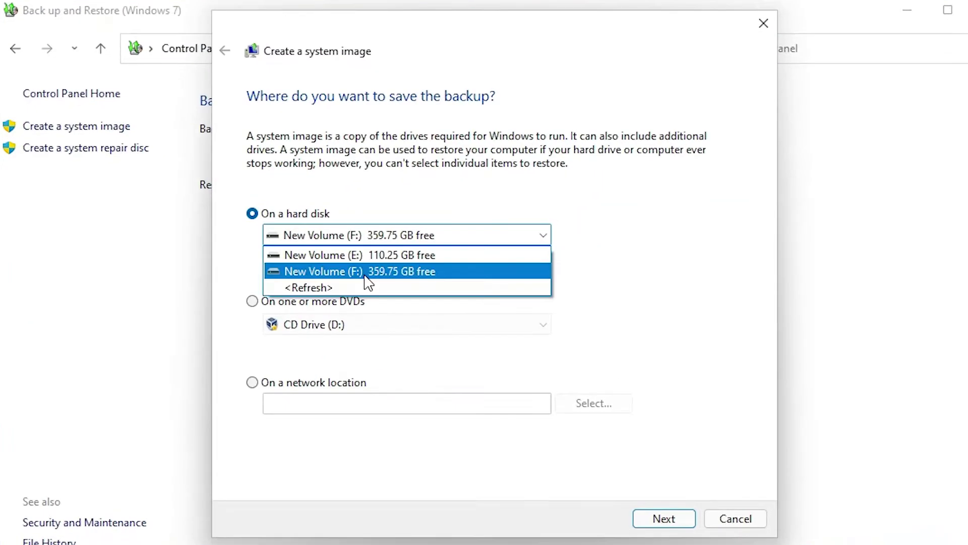
pyautogui.click(370, 265)
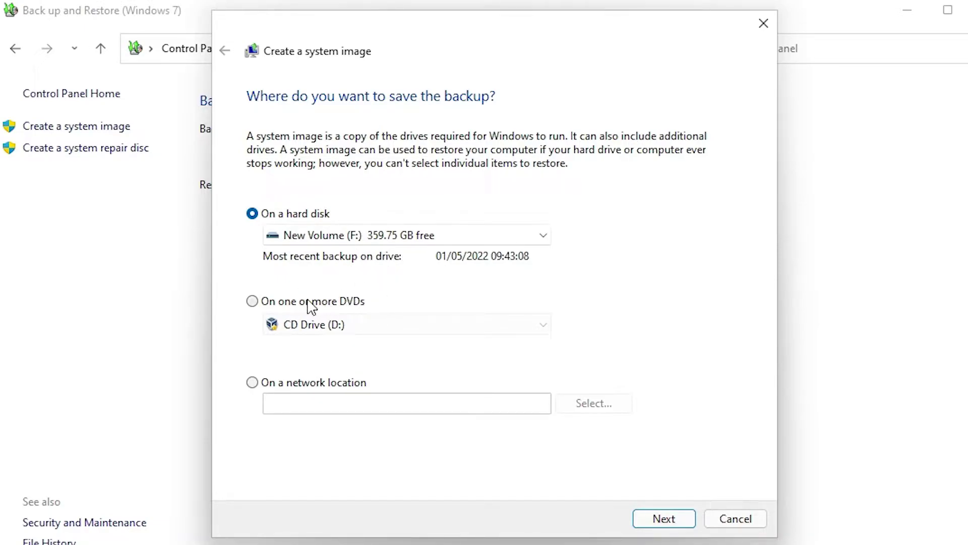
pyautogui.click(268, 306)
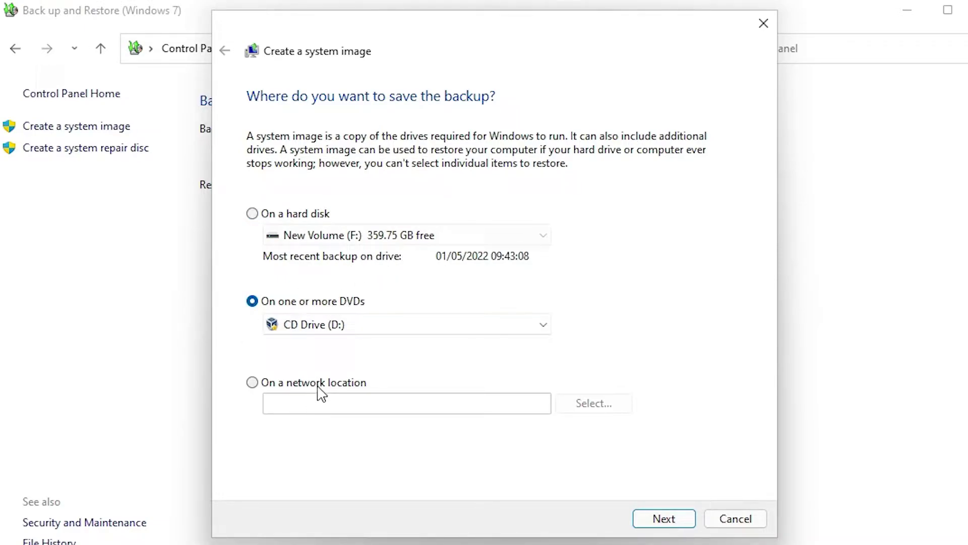
pyautogui.click(346, 389)
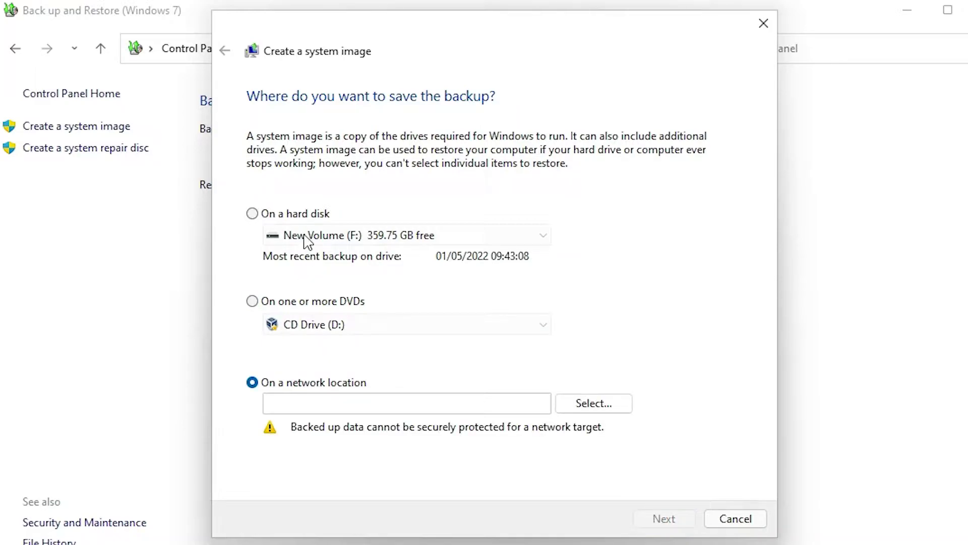
pyautogui.click(283, 216)
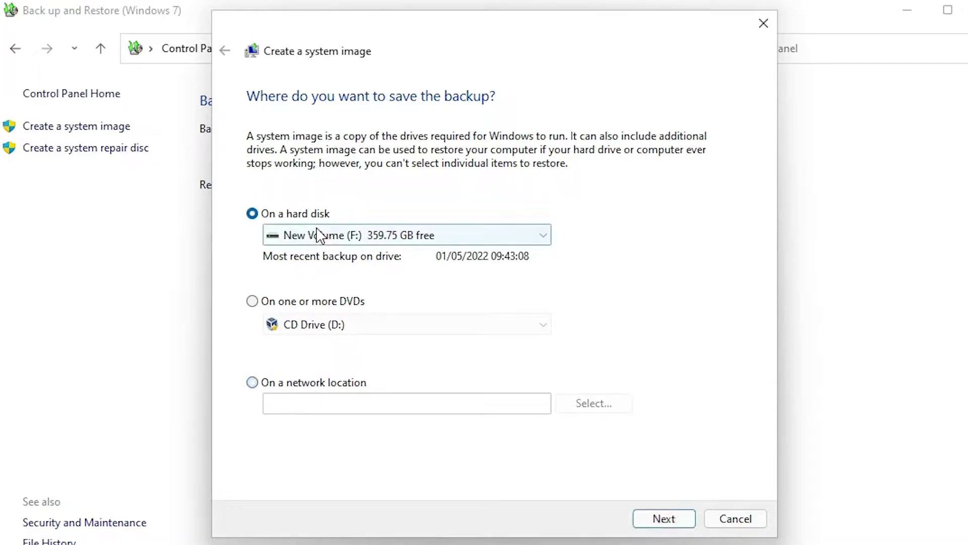
pyautogui.click(335, 308)
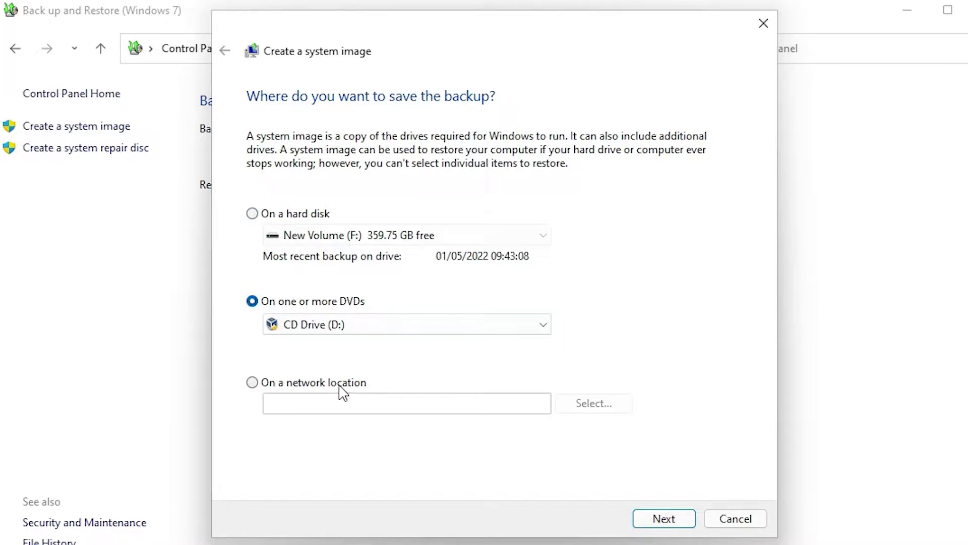
pyautogui.click(297, 388)
# Choose the hard disk New Volume (F:) as the backup location and continue to the drive selection
pyautogui.click(281, 217)
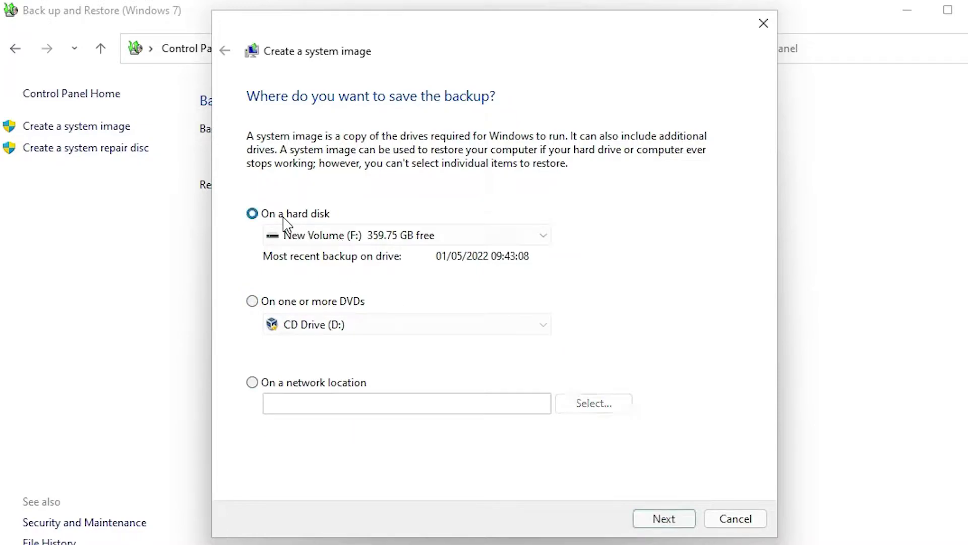
pyautogui.click(334, 237)
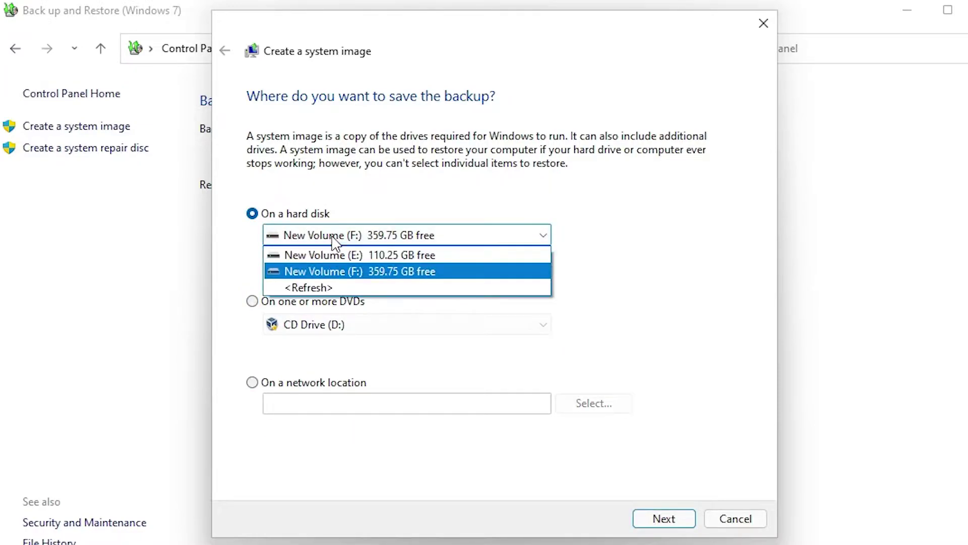
pyautogui.click(351, 274)
pyautogui.click(667, 521)
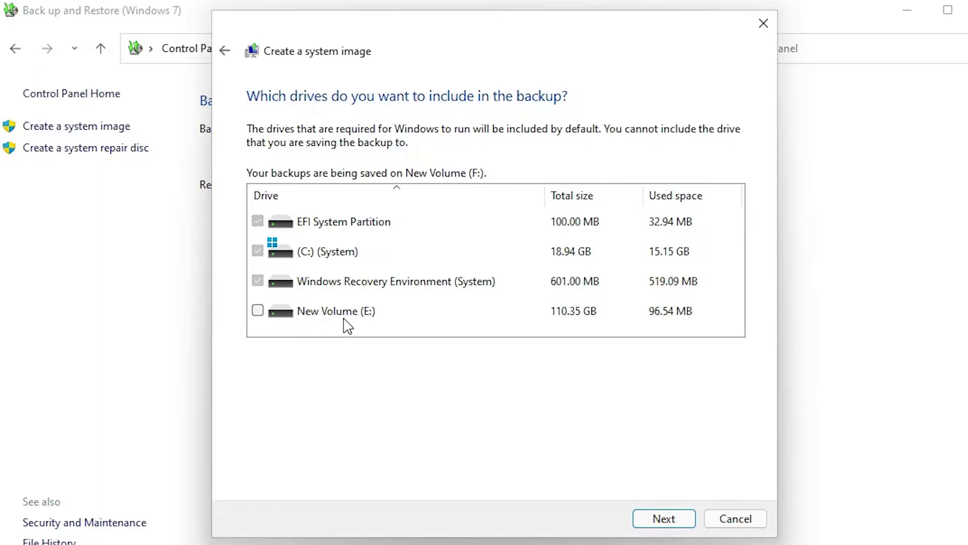
# Leave New Volume (E:) out of the backup and start backing up the required system drives
pyautogui.click(258, 311)
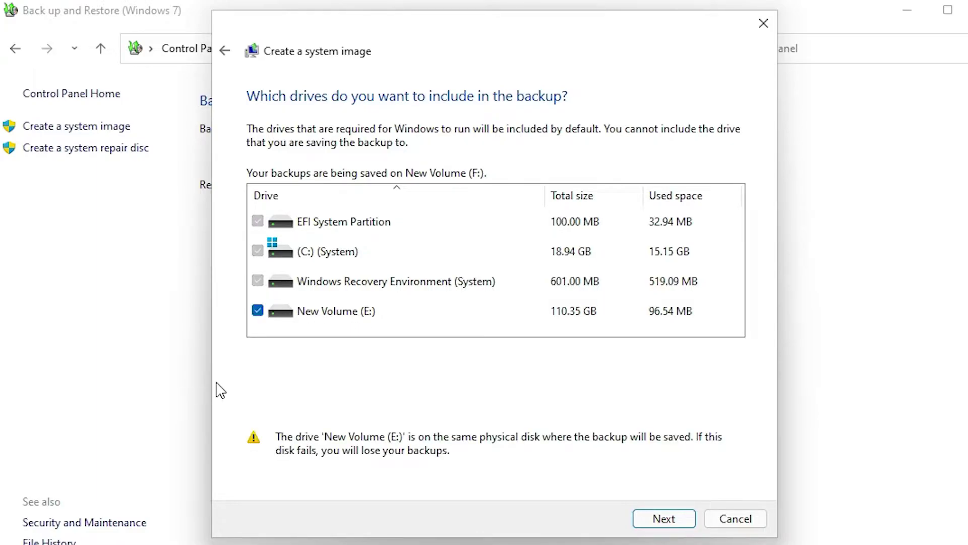
pyautogui.click(258, 311)
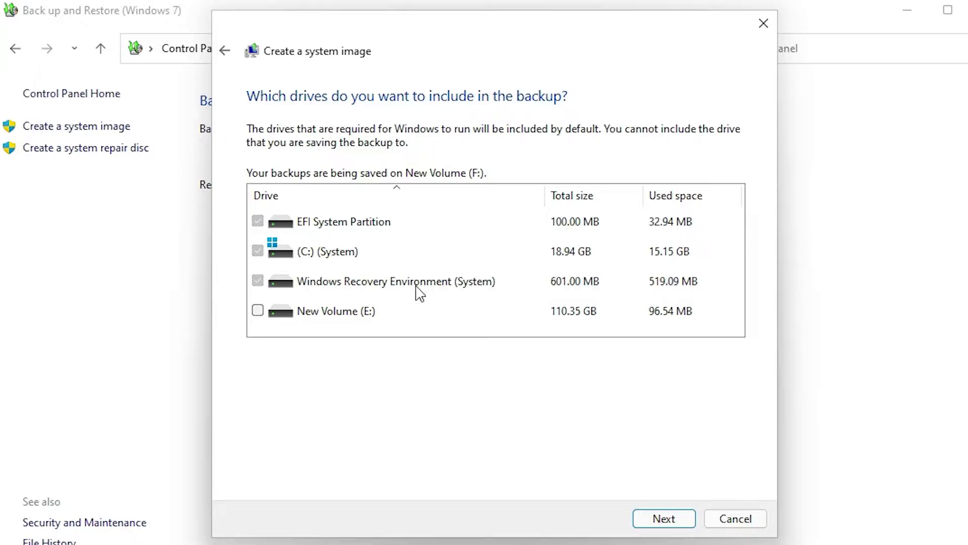
pyautogui.click(665, 519)
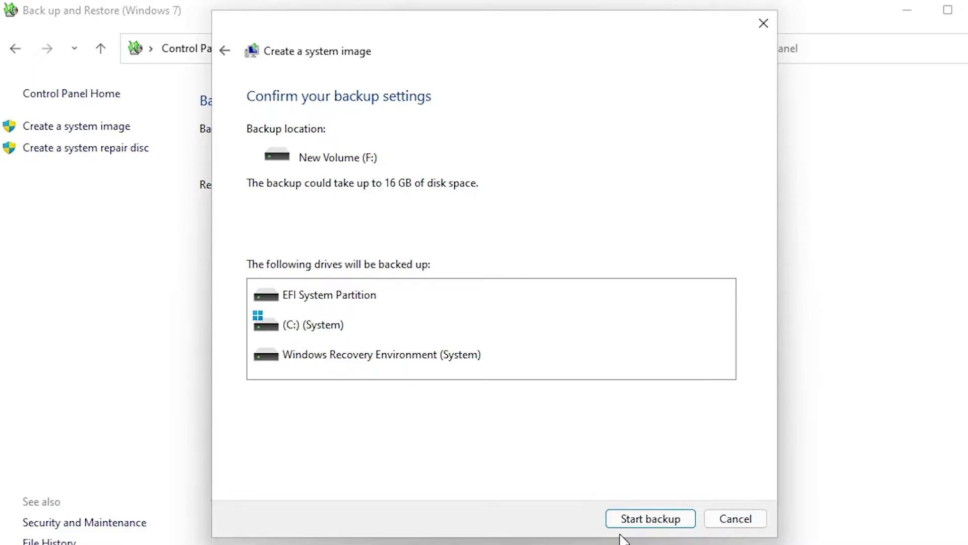
pyautogui.click(643, 519)
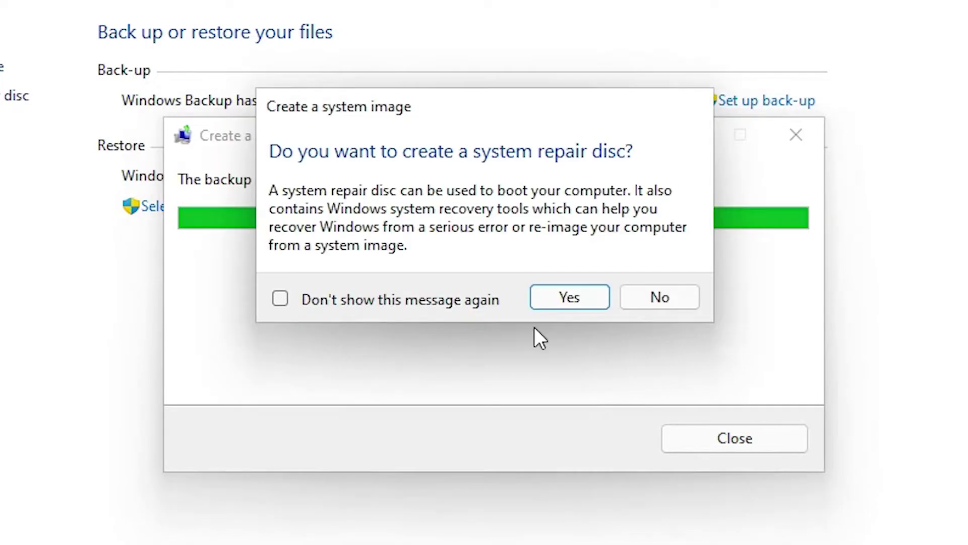
# Decline creating a system repair disc and close the backup dialog and the Back up and Restore window
pyautogui.click(651, 297)
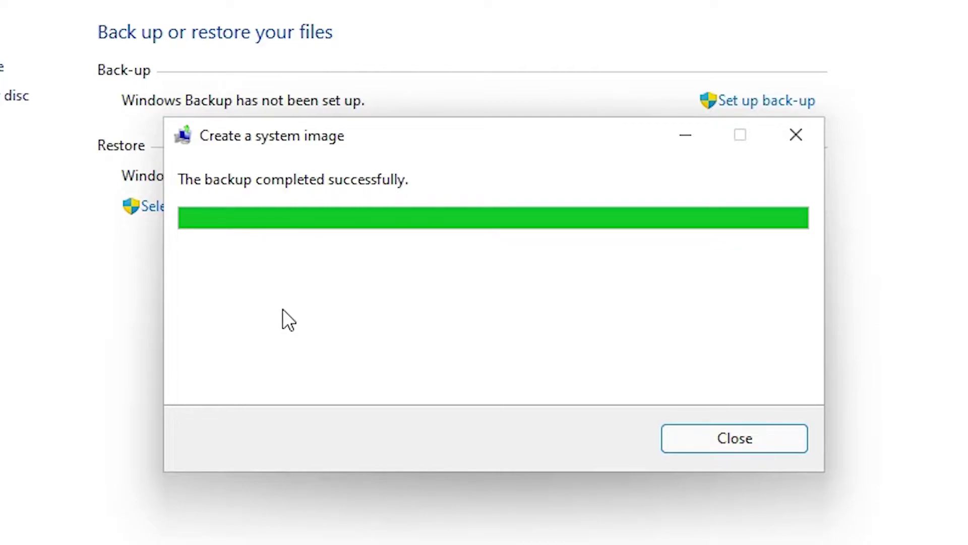
pyautogui.click(706, 444)
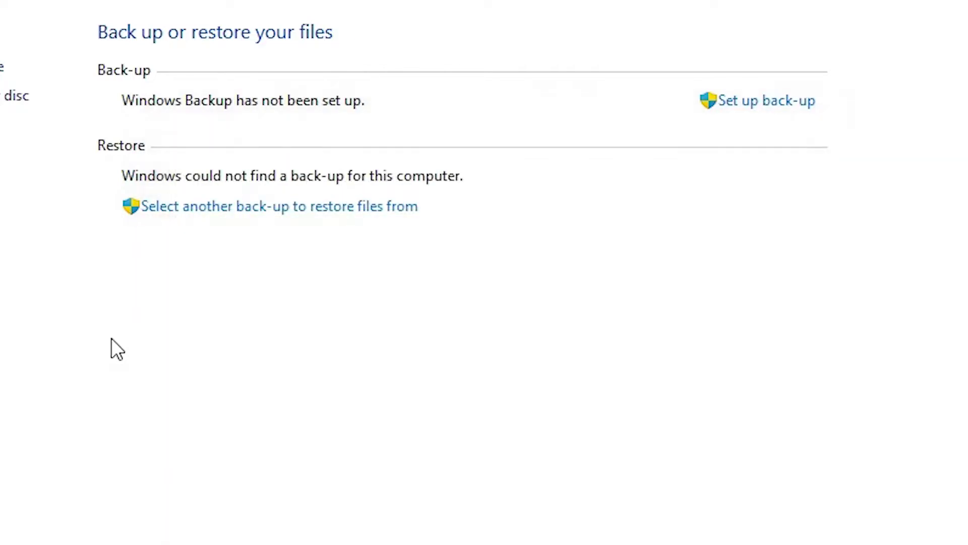
pyautogui.click(759, 112)
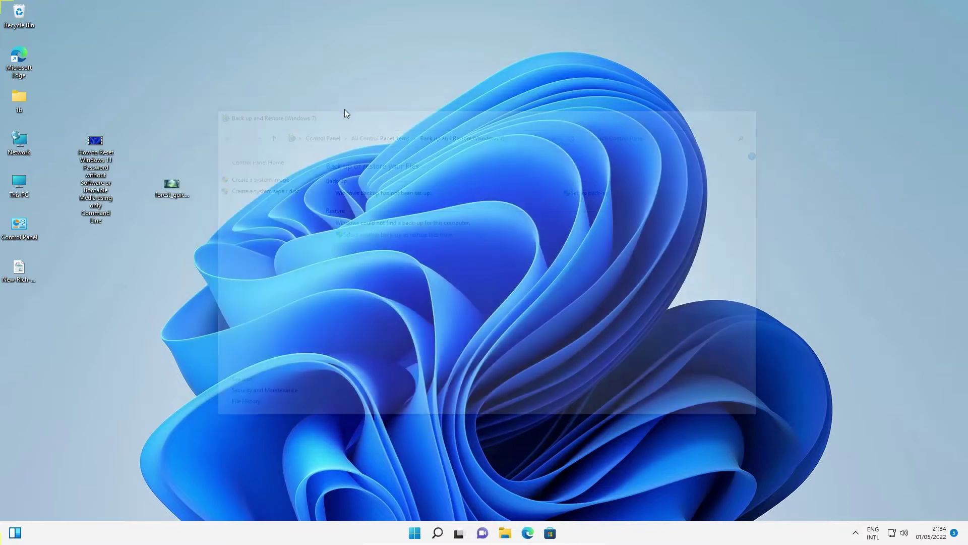
# Inspect the WindowsImageBackup folder on New Volume (F:) and close the File Explorer window
pyautogui.doubleClick(16, 184)
pyautogui.doubleClick(252, 331)
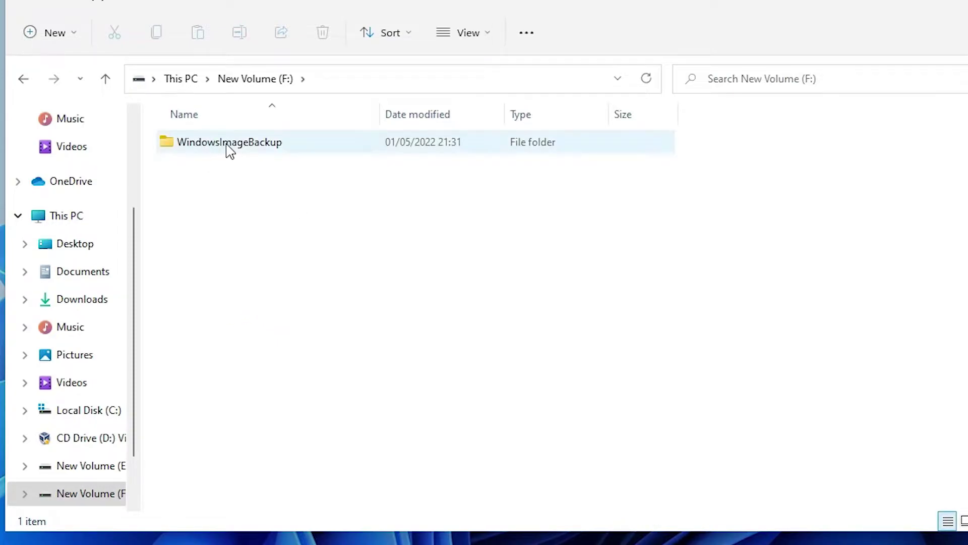
pyautogui.click(272, 150)
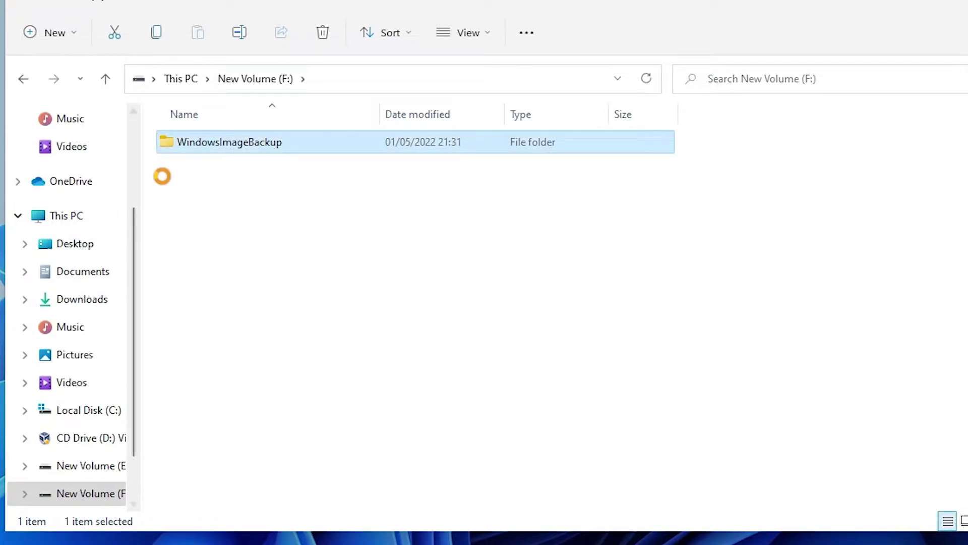
pyautogui.hotkey('alt', 'Left')
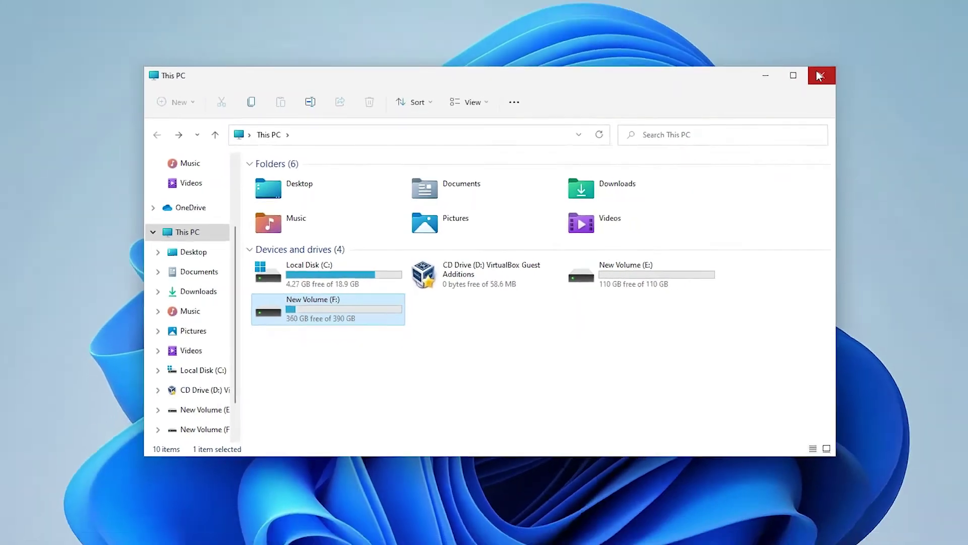
pyautogui.click(819, 76)
# Delete the rich text document, the How to Reset Windows 11 Password file and the forest file from the desktop
pyautogui.moveTo(67, 286); pyautogui.dragTo(3, 404)
pyautogui.press('Delete')
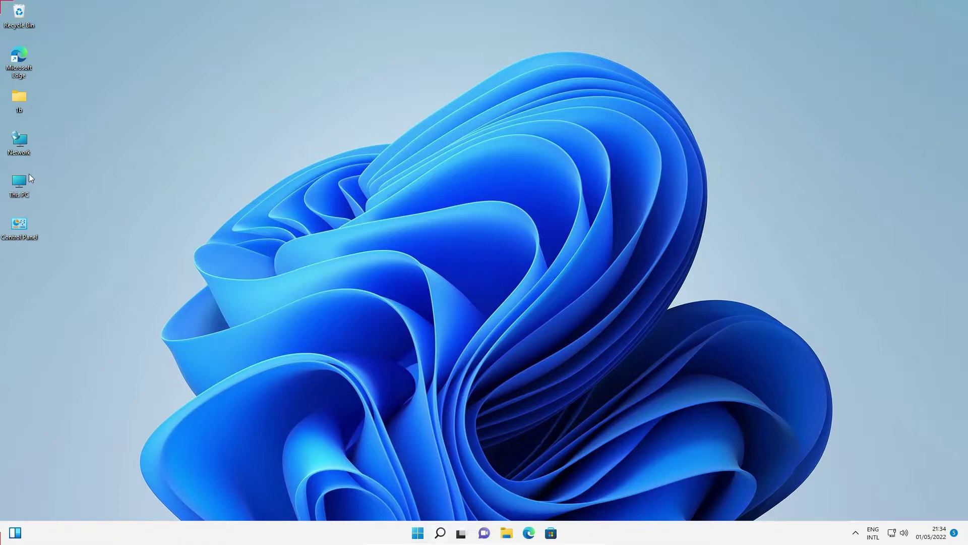
# Delete the four pexels photos from the Pictures folder and close the File Explorer window
pyautogui.doubleClick(22, 184)
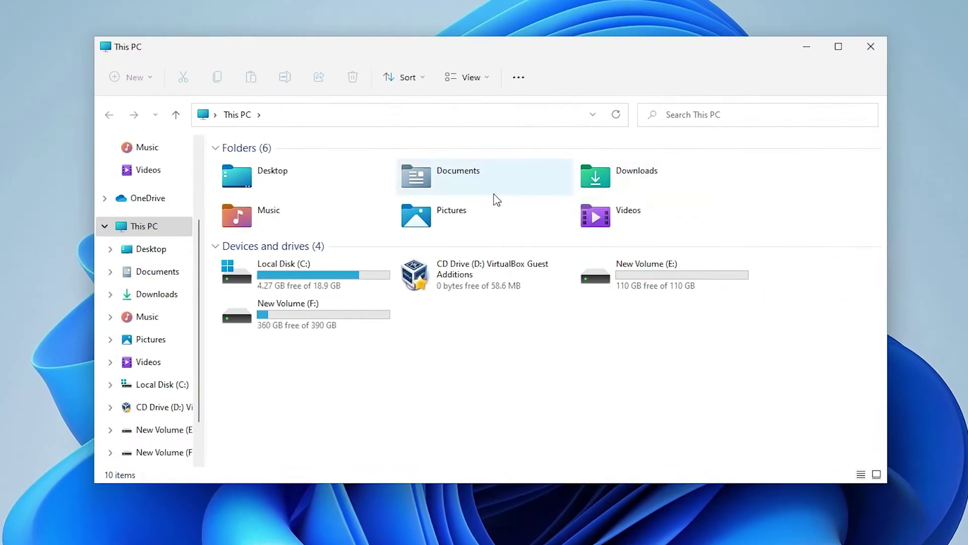
pyautogui.doubleClick(432, 207)
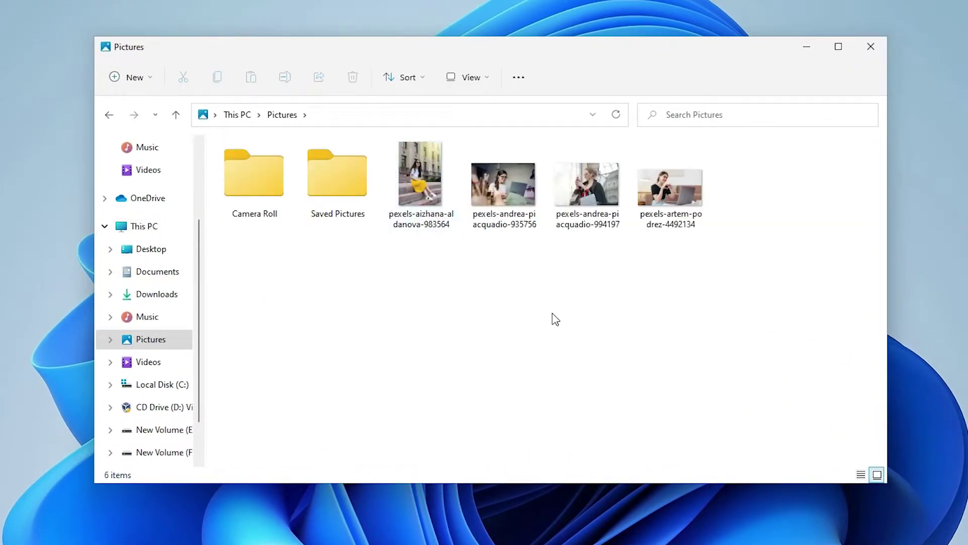
pyautogui.moveTo(736, 307); pyautogui.dragTo(433, 166)
pyautogui.press('Delete')
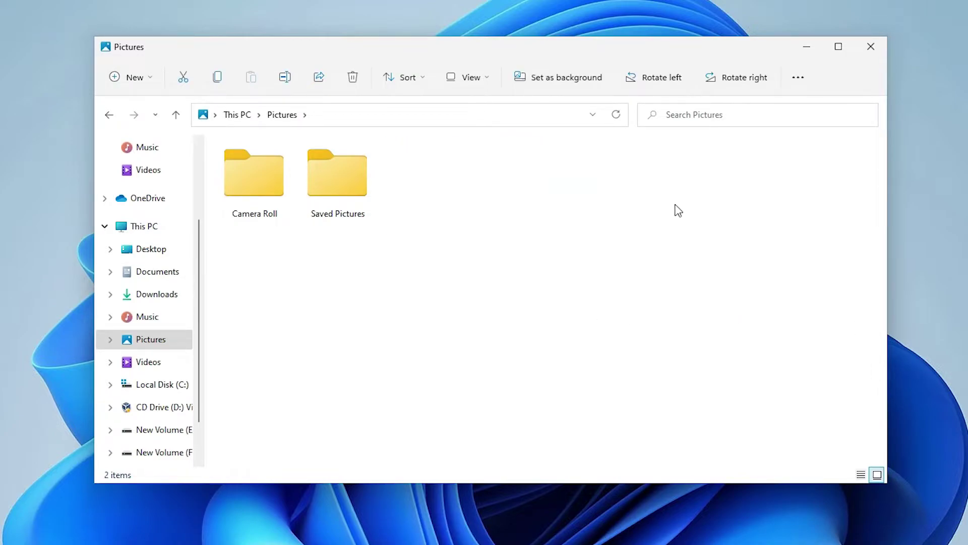
pyautogui.click(878, 47)
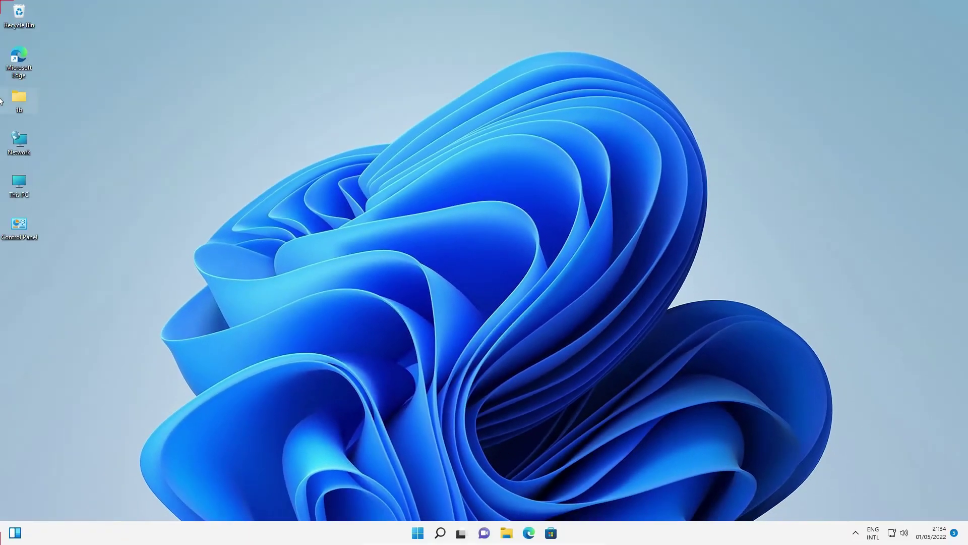
# Search for Control Panel and open its Programs and Features page
pyautogui.click(411, 531)
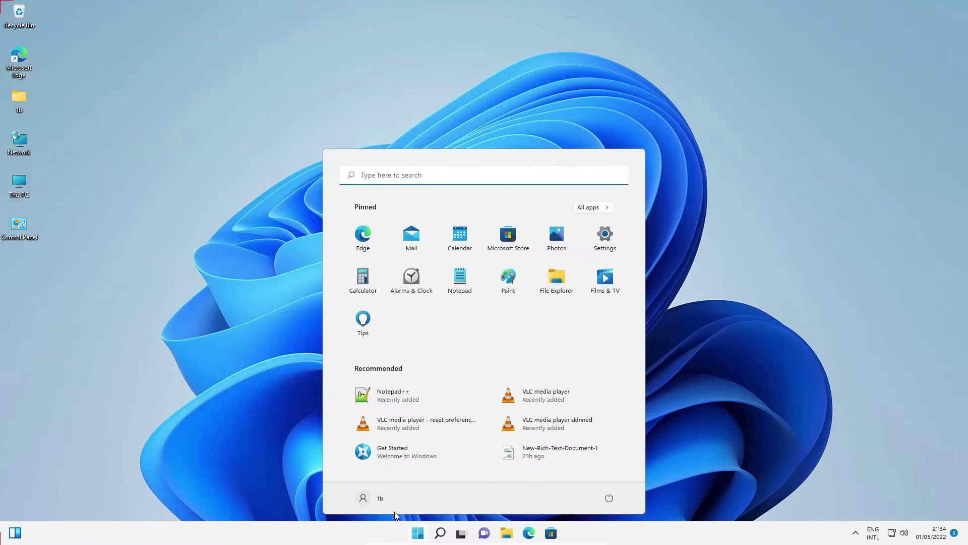
pyautogui.write('con')
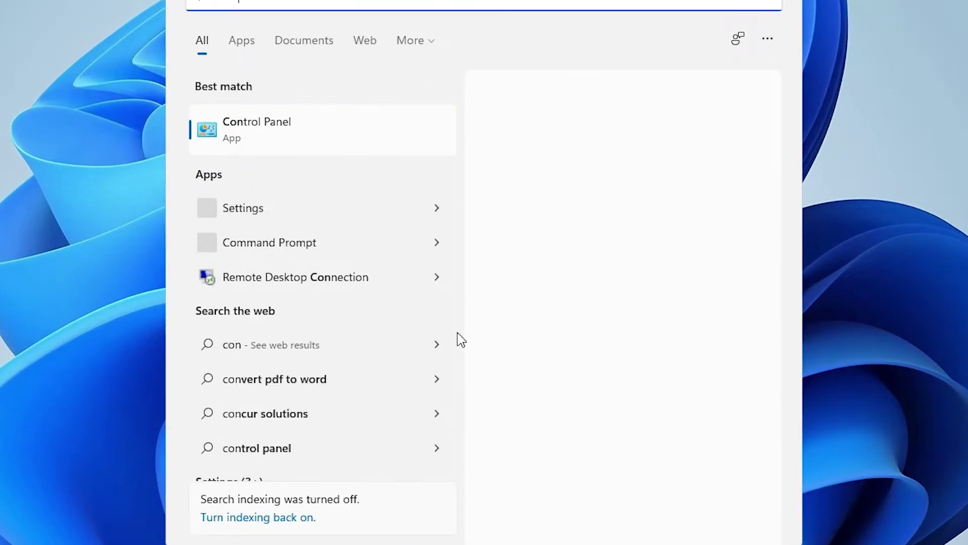
pyautogui.click(277, 132)
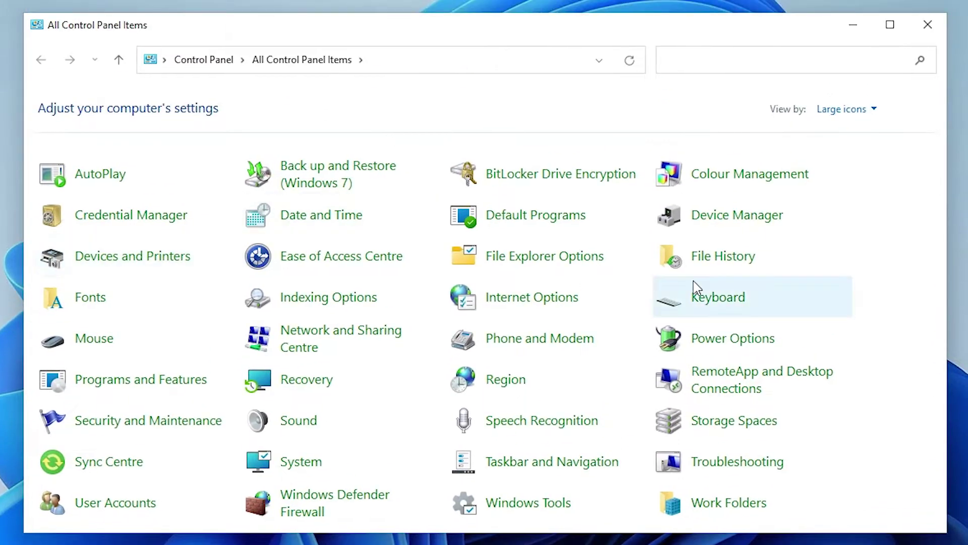
pyautogui.click(151, 388)
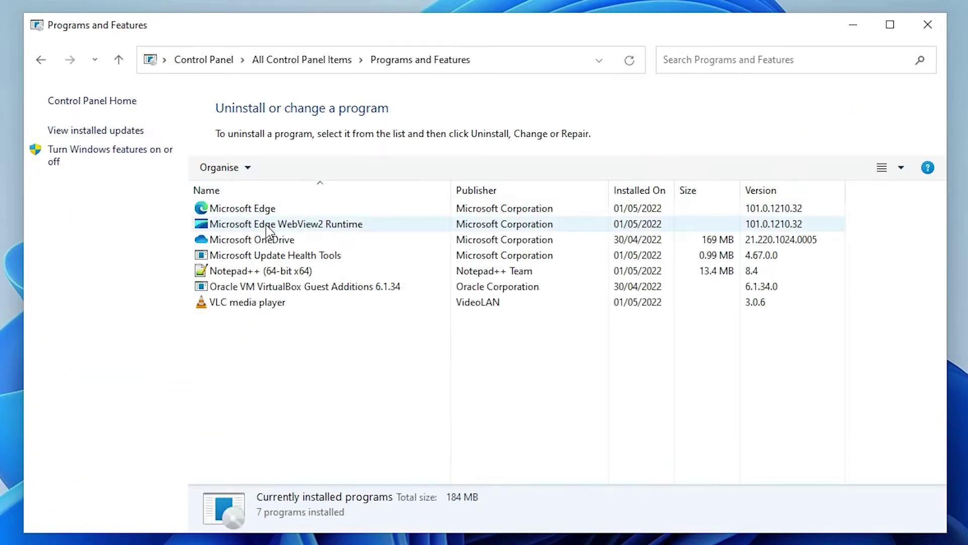
# Uninstall Notepad++ (64-bit x64), allowing the changes and keeping its custom settings
pyautogui.click(211, 275)
pyautogui.click(287, 167)
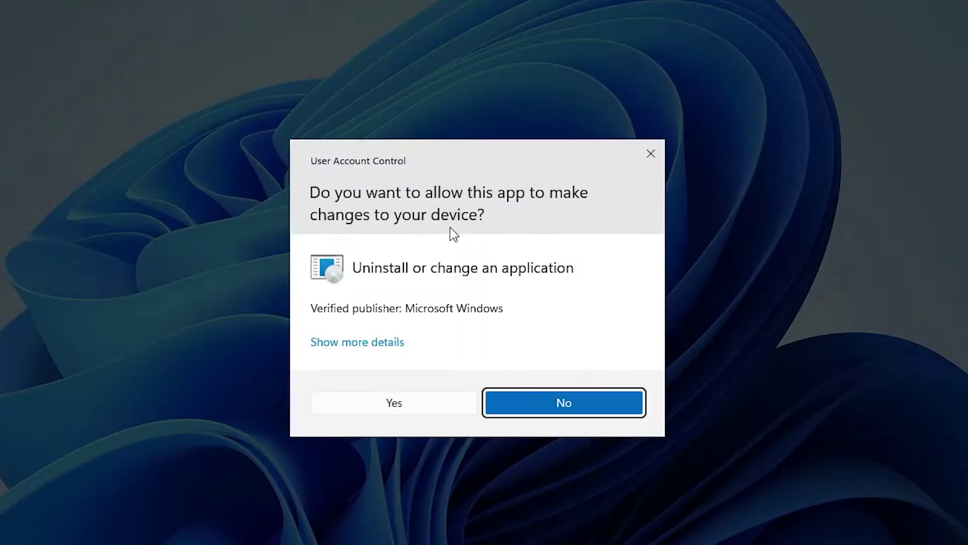
pyautogui.click(406, 404)
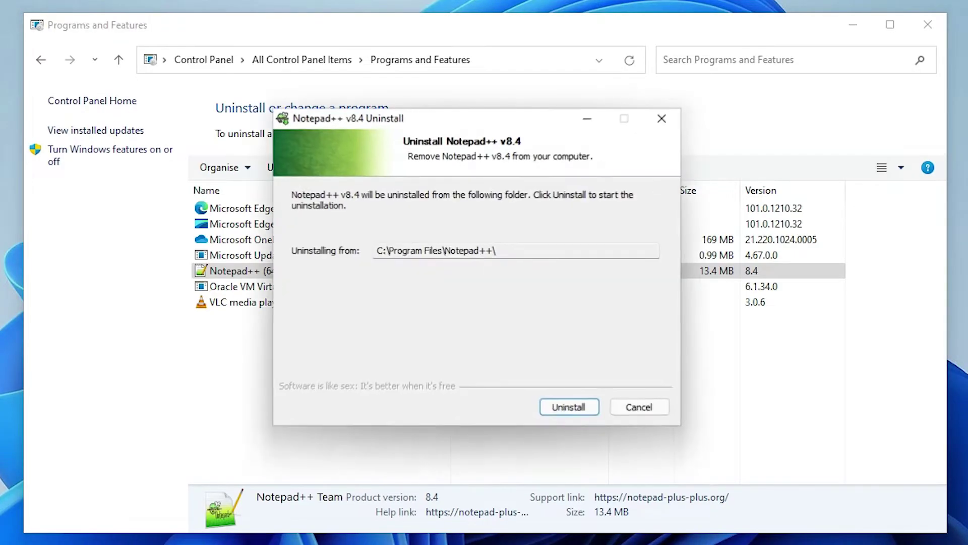
pyautogui.click(571, 408)
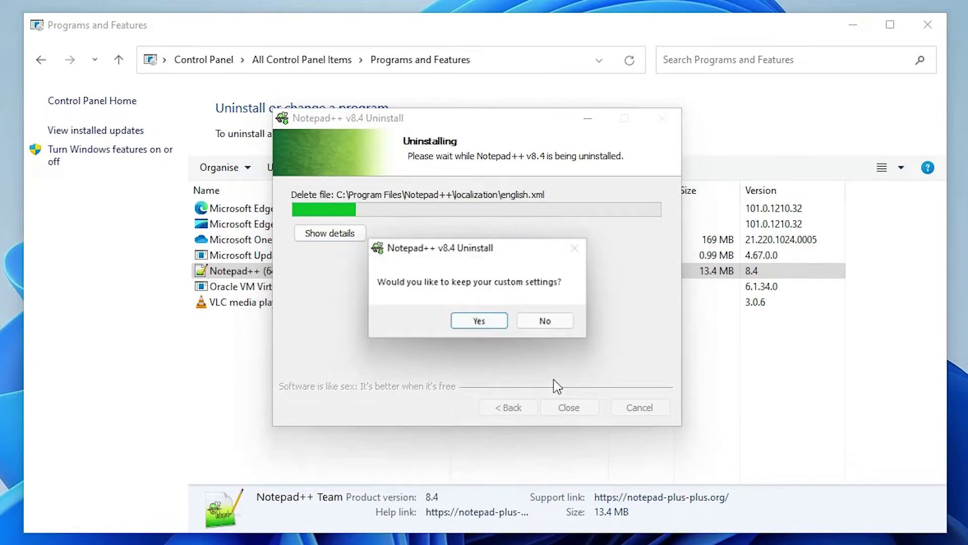
pyautogui.click(480, 323)
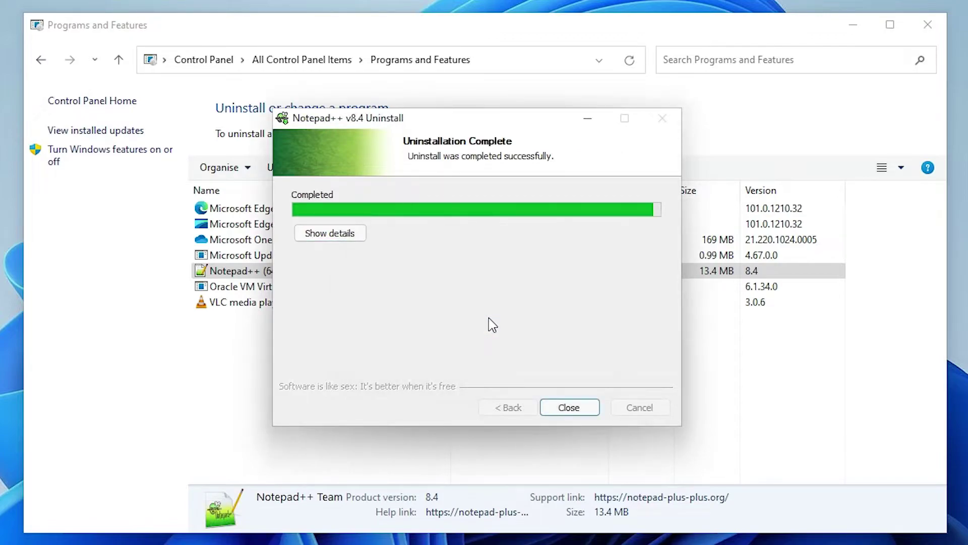
pyautogui.click(564, 407)
# Uninstall VLC media player, allowing the changes, and close the Programs and Features window
pyautogui.click(224, 288)
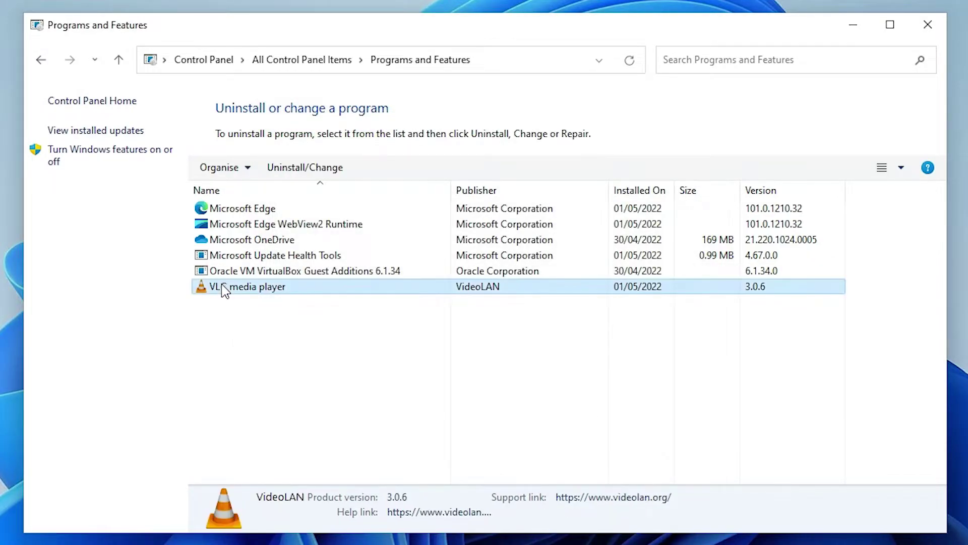
pyautogui.click(290, 169)
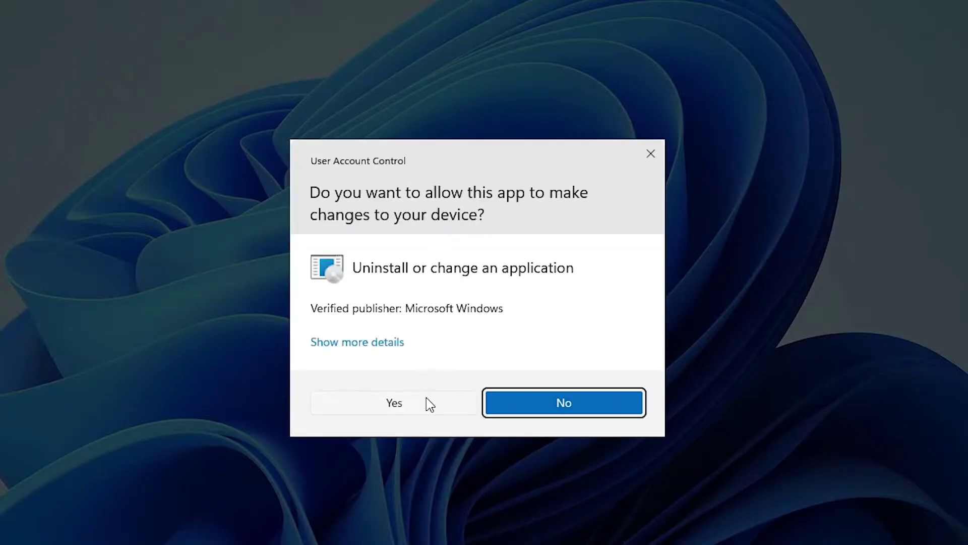
pyautogui.click(426, 397)
pyautogui.click(567, 405)
pyautogui.click(566, 405)
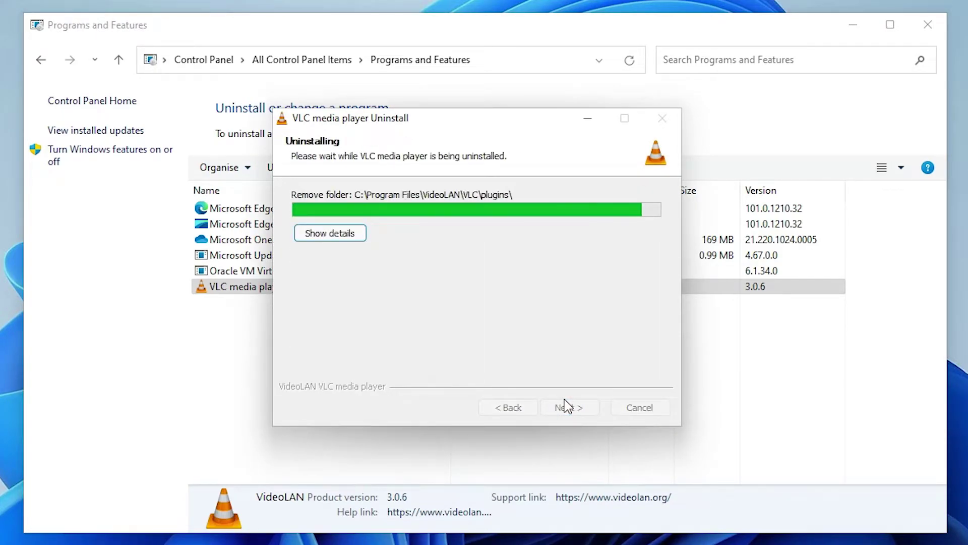
pyautogui.click(569, 407)
pyautogui.click(927, 25)
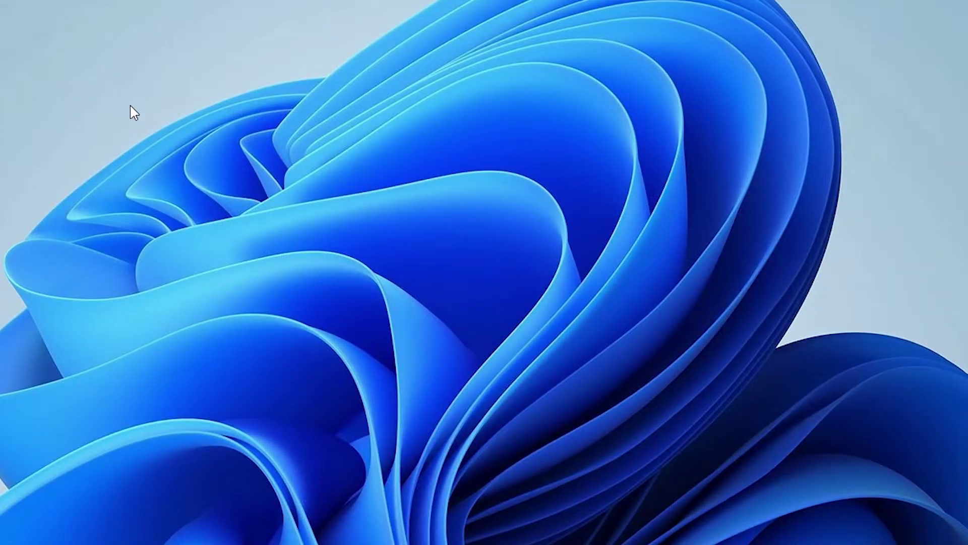
# Open the desktop's Personalisation settings and apply the dark theme with the purple and red glow
pyautogui.rightClick(133, 106)
pyautogui.click(232, 300)
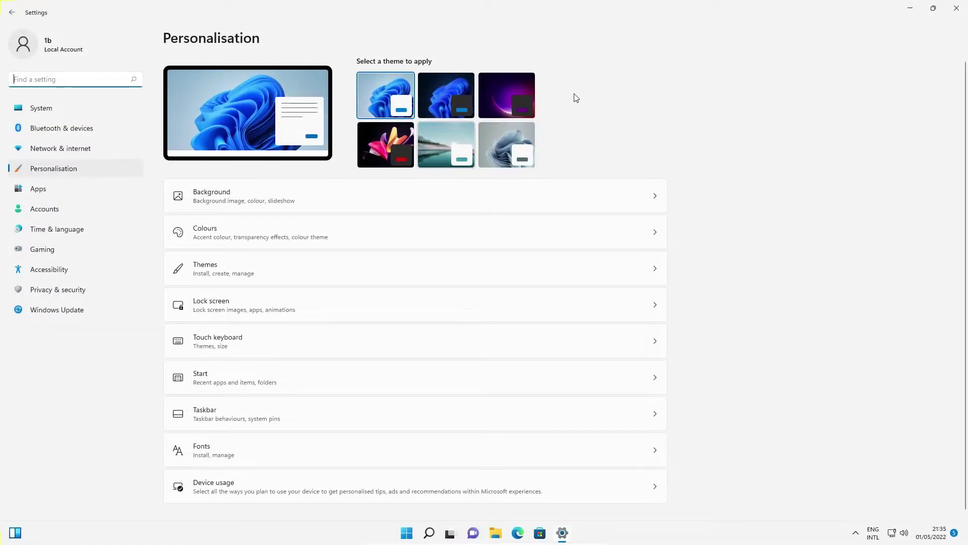
pyautogui.click(510, 95)
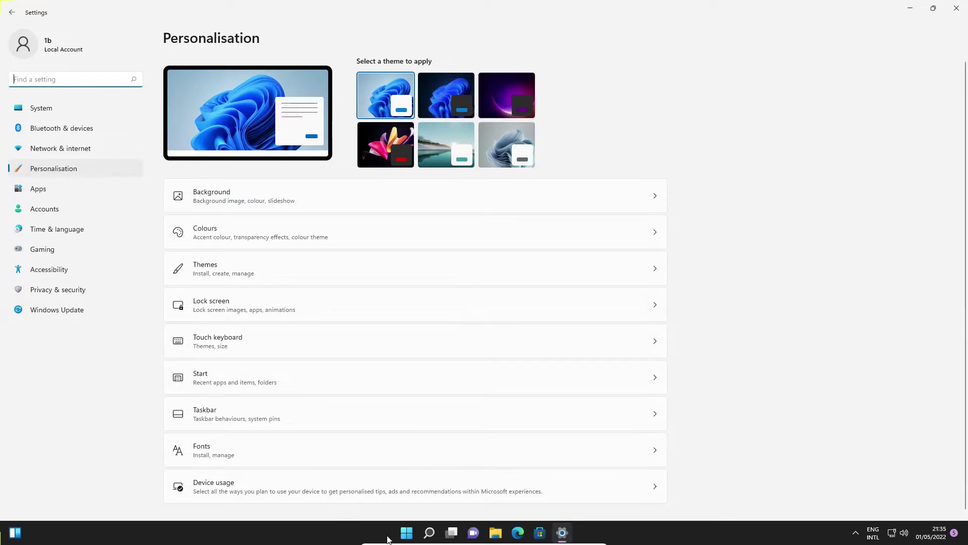
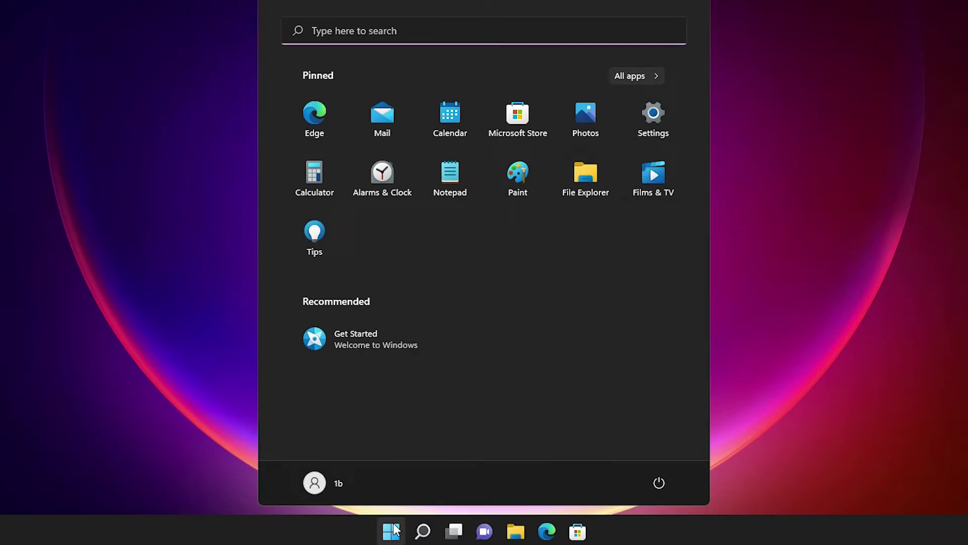
# Search for Control Panel and open its Recovery page
pyautogui.write('co')
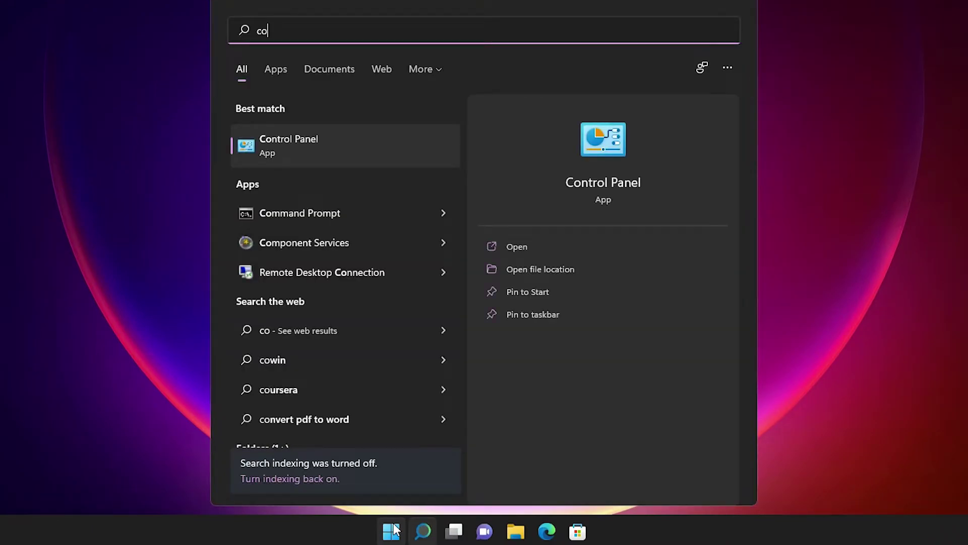
pyautogui.click(322, 134)
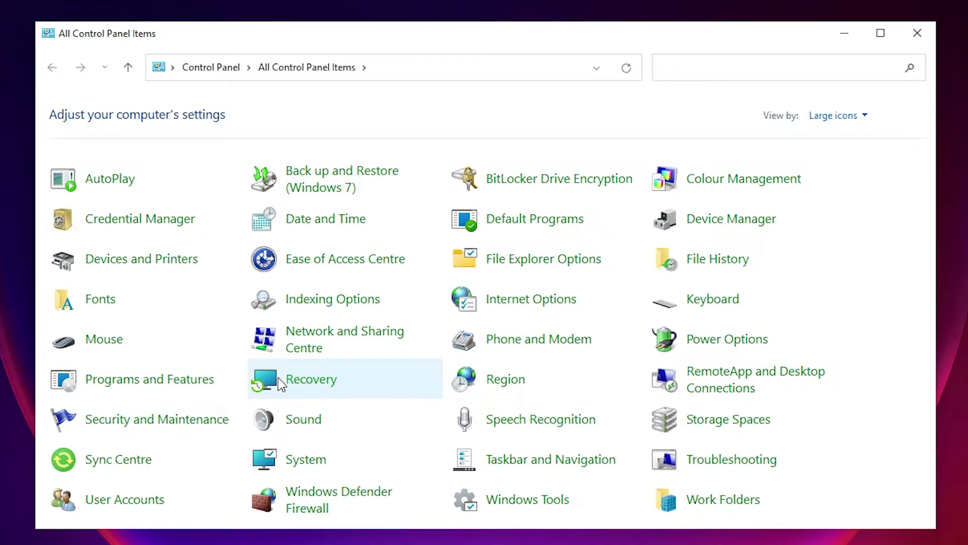
pyautogui.click(314, 382)
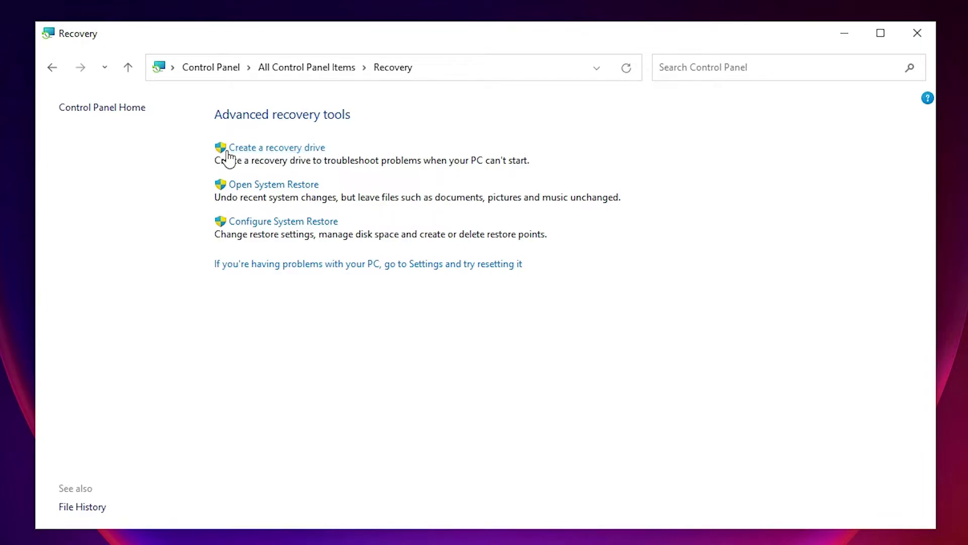
# Start creating a recovery drive with system files backed up and select G:\ (WINDOWS 10) as the USB flash drive
pyautogui.click(308, 149)
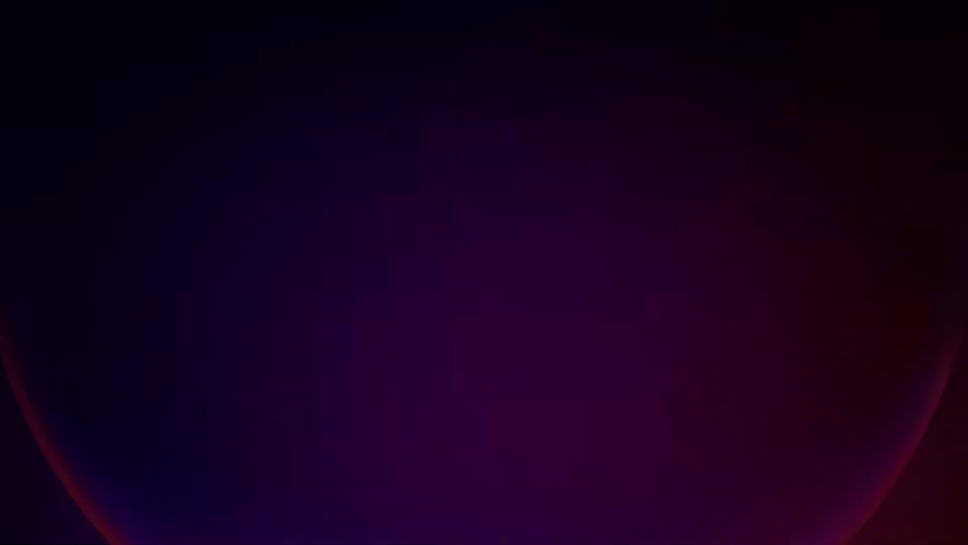
pyautogui.click(348, 406)
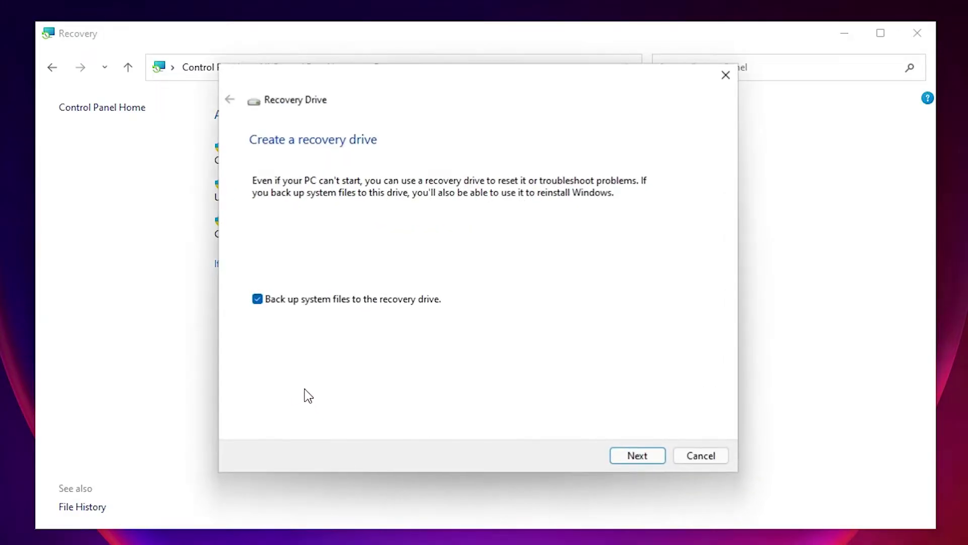
pyautogui.click(653, 469)
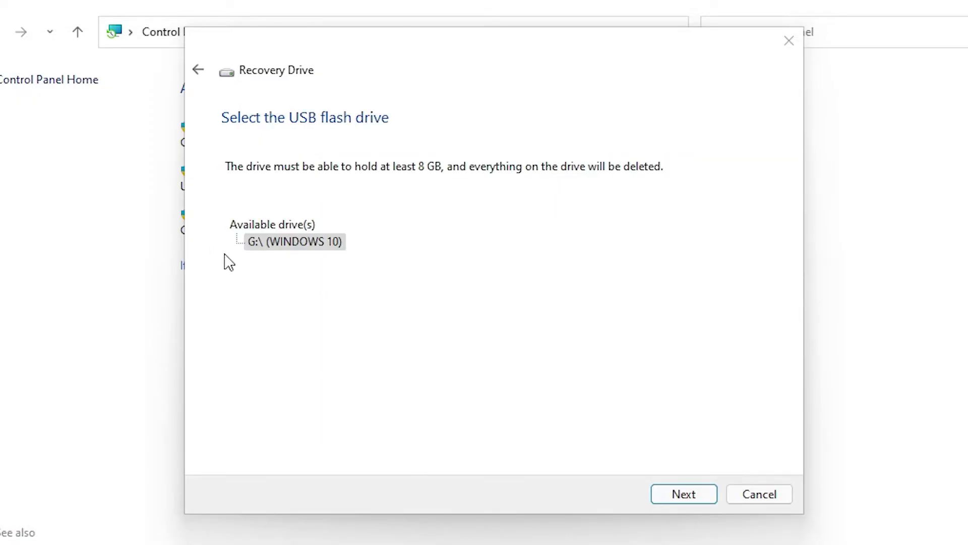
pyautogui.click(281, 245)
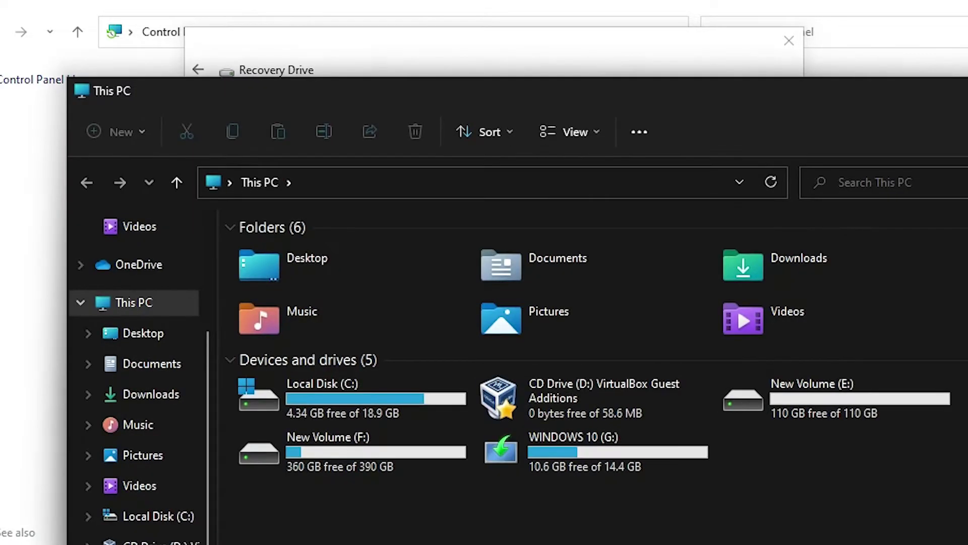
# Inspect the contents of the WINDOWS 10 (G:) drive and minimise the File Explorer window
pyautogui.doubleClick(626, 462)
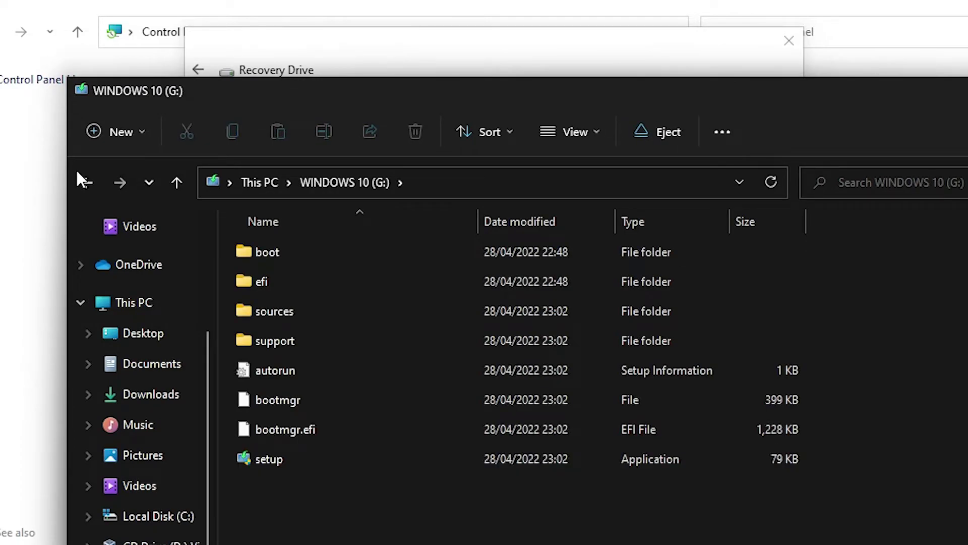
pyautogui.click(77, 171)
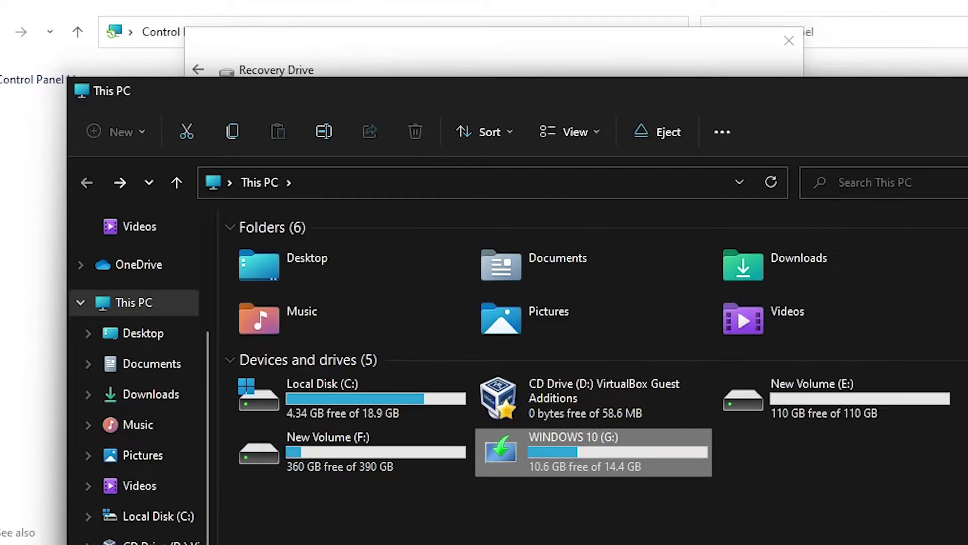
pyautogui.moveTo(901, 93); pyautogui.dragTo(821, 42)
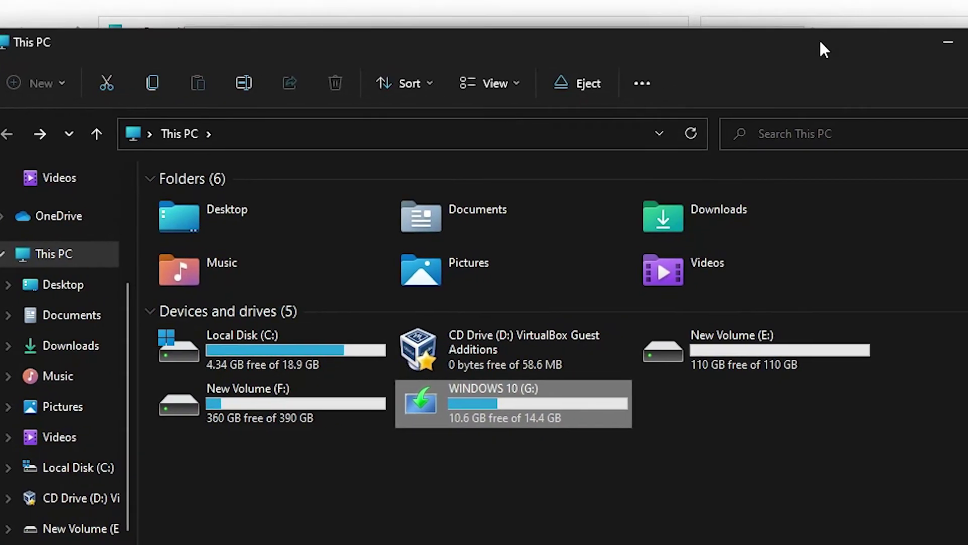
pyautogui.click(941, 46)
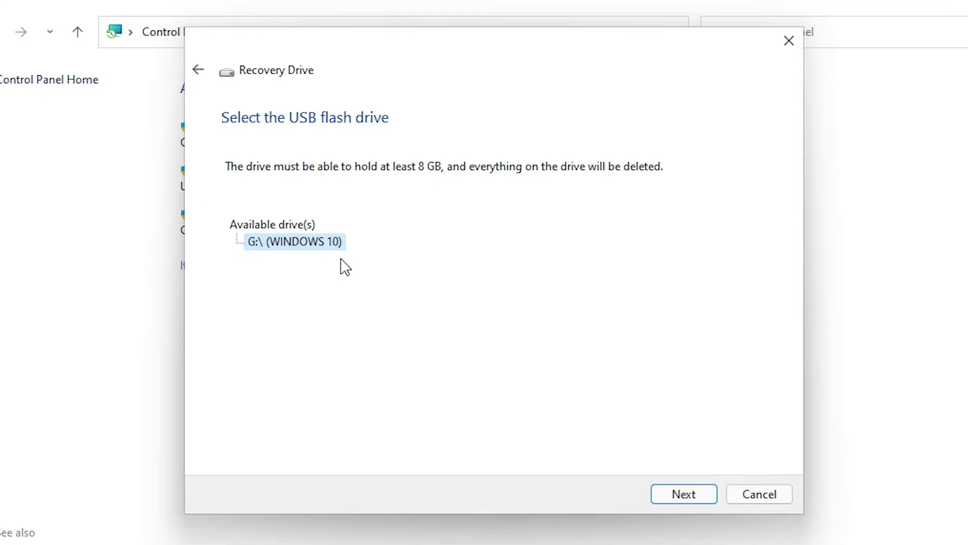
# Create the recovery drive on the selected USB drive, finish the wizard and close the Recovery window
pyautogui.click(687, 498)
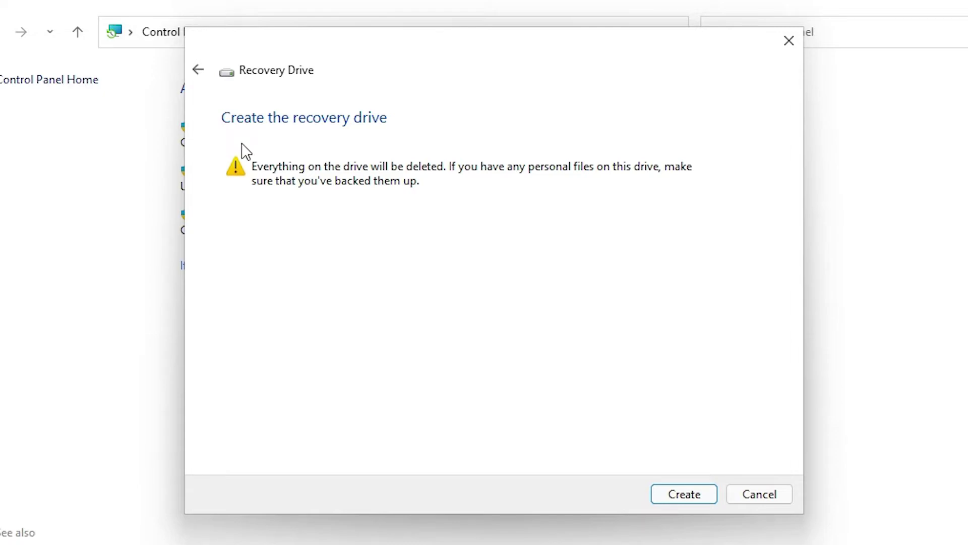
pyautogui.click(675, 497)
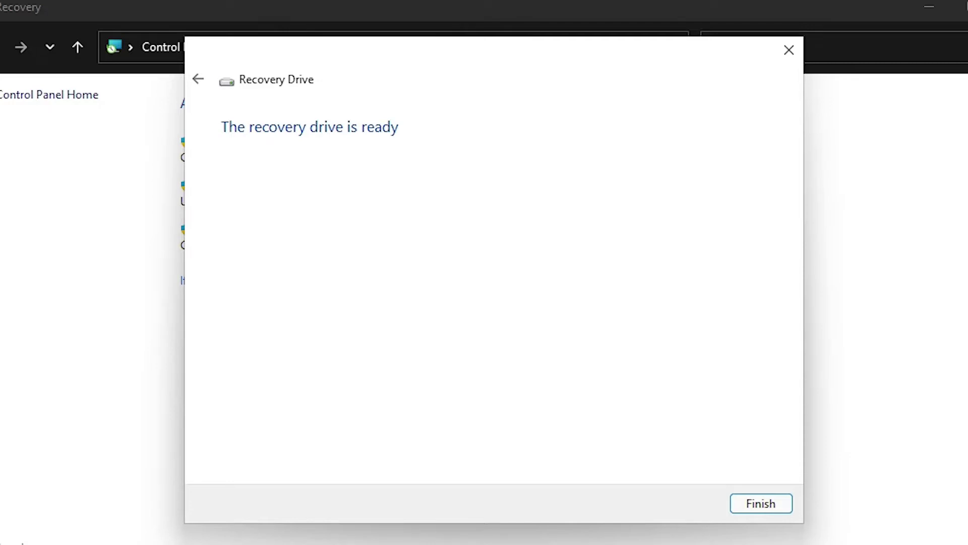
pyautogui.press('Return')
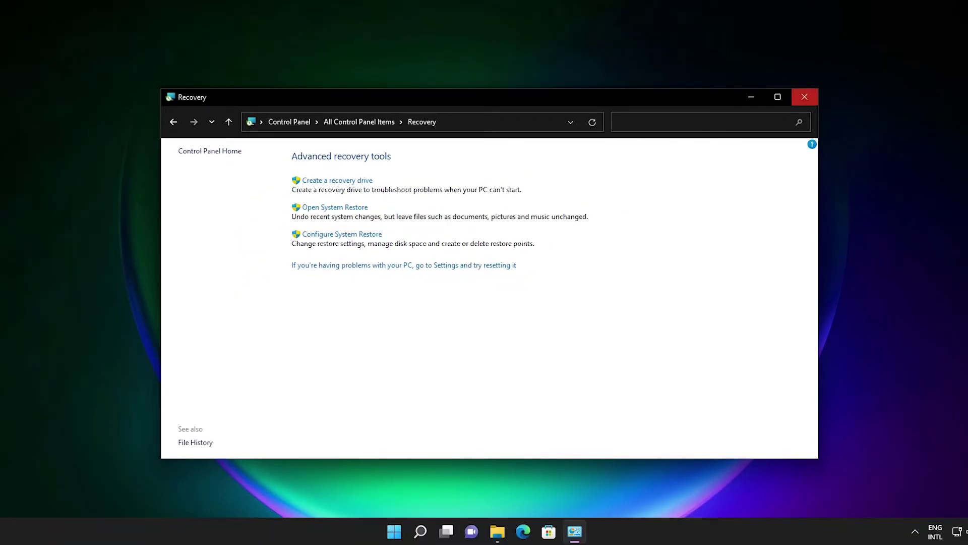
pyautogui.click(804, 96)
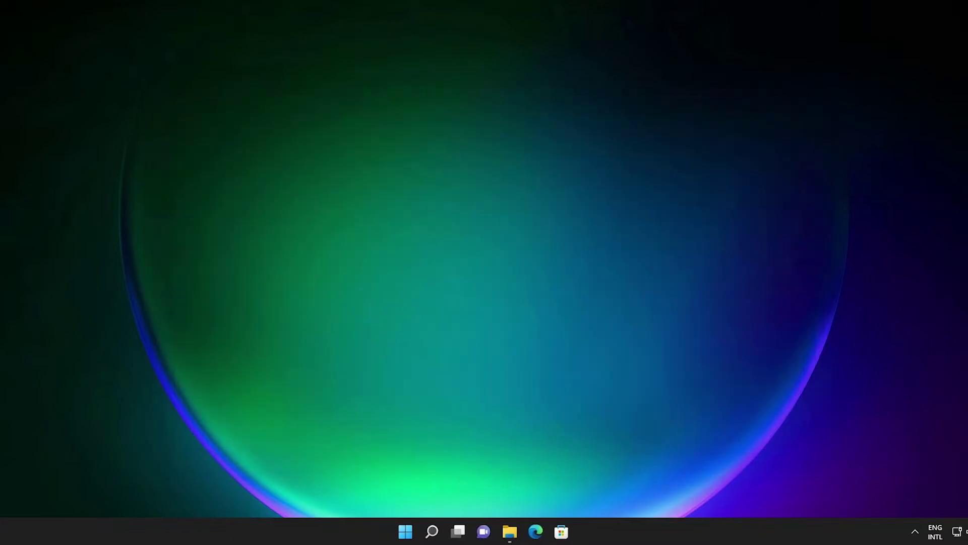
# Sign out of the account and restart the PC from the sign-in screen into the advanced start-up options
pyautogui.click(407, 531)
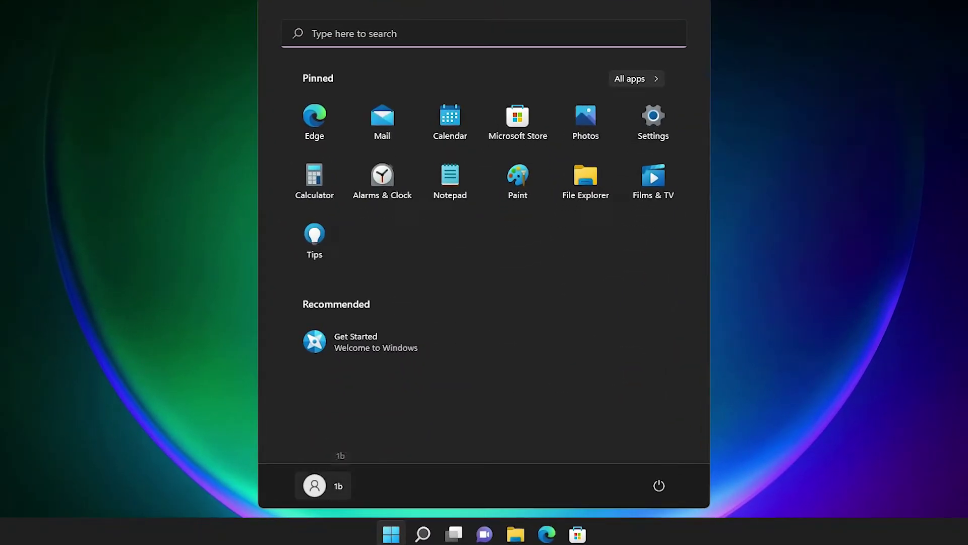
pyautogui.click(322, 485)
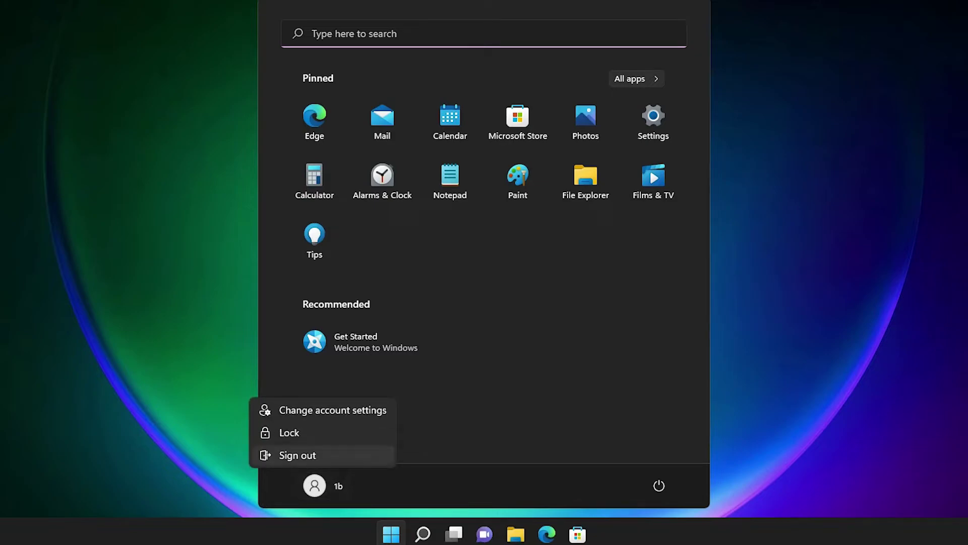
pyautogui.click(298, 455)
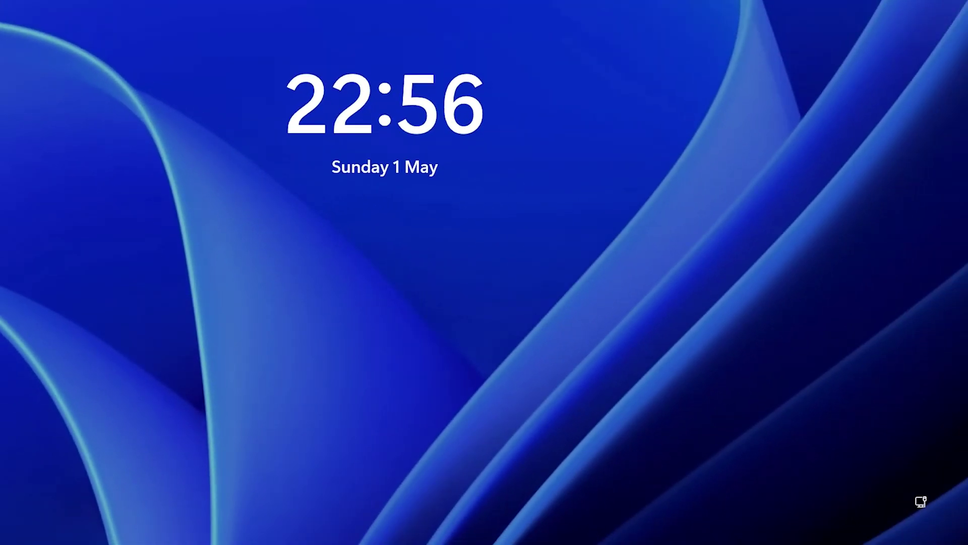
pyautogui.press('space')
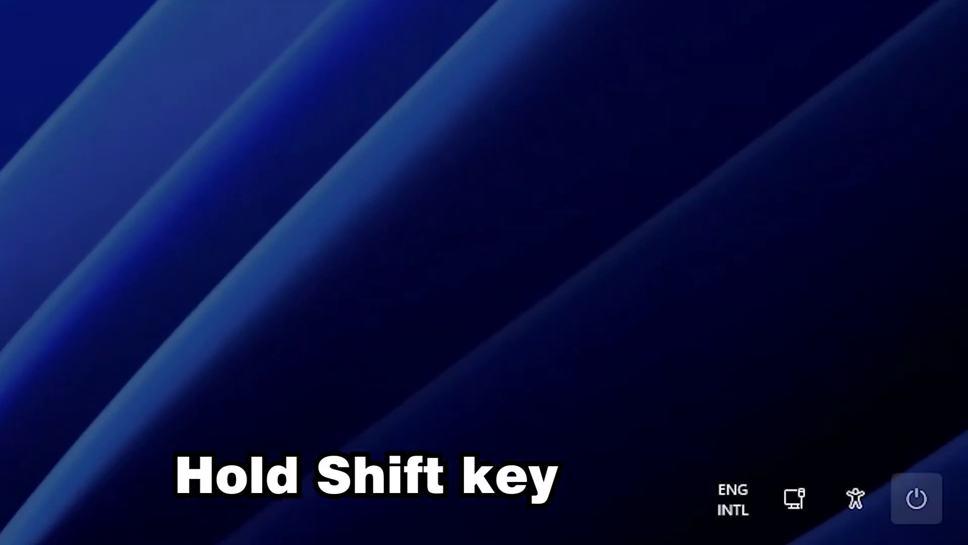
pyautogui.click(917, 498)
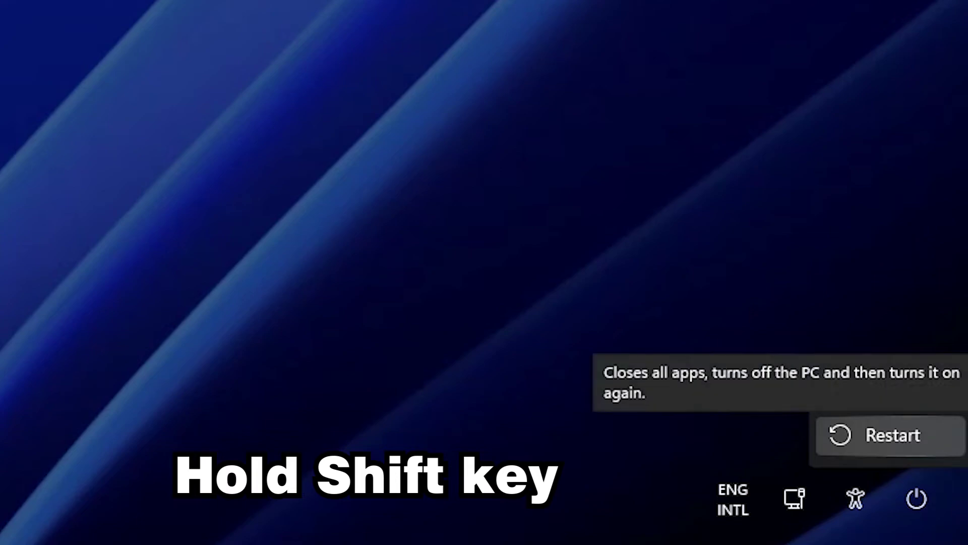
pyautogui.keyDown('shift'); pyautogui.click(892, 434); pyautogui.keyUp('shift')
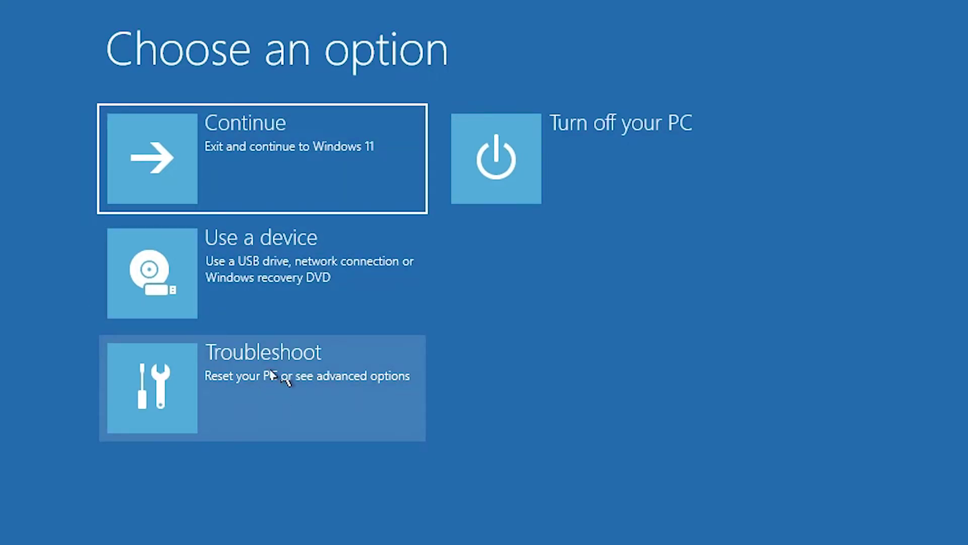
# Open System Image Recovery from the advanced troubleshooting options
pyautogui.click(325, 374)
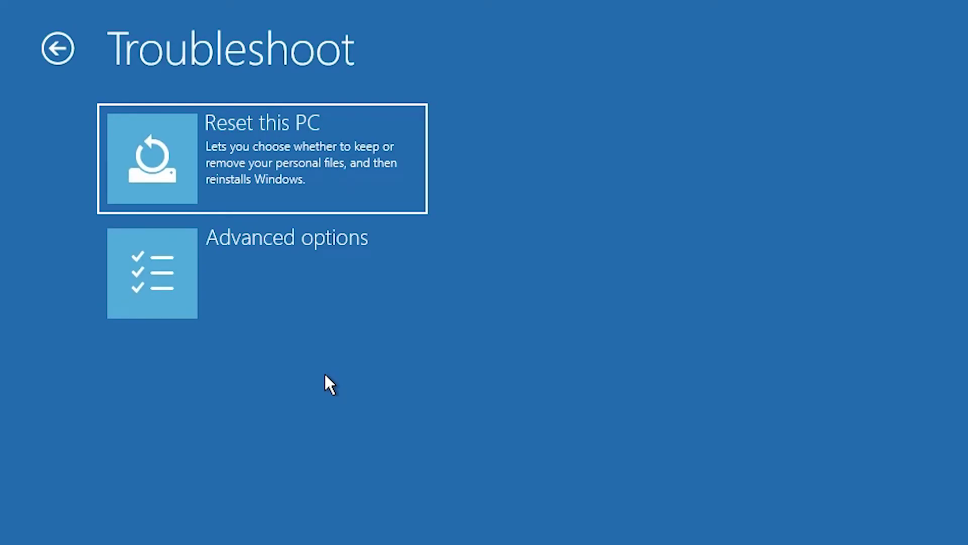
pyautogui.click(303, 253)
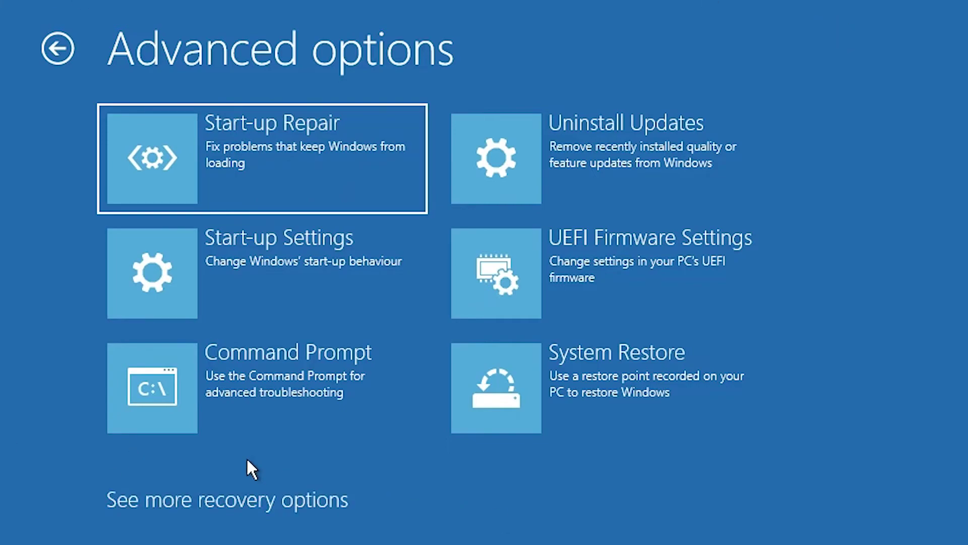
pyautogui.click(177, 502)
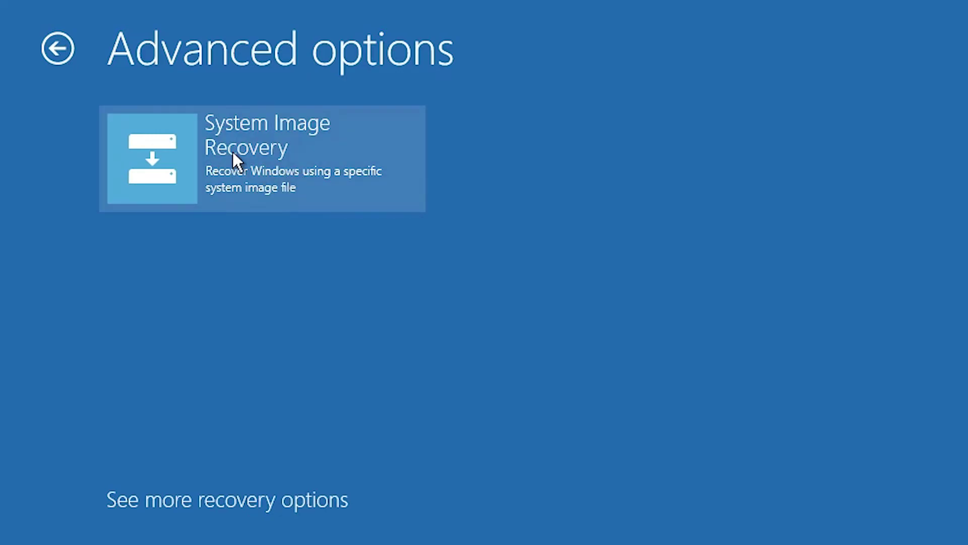
pyautogui.click(341, 157)
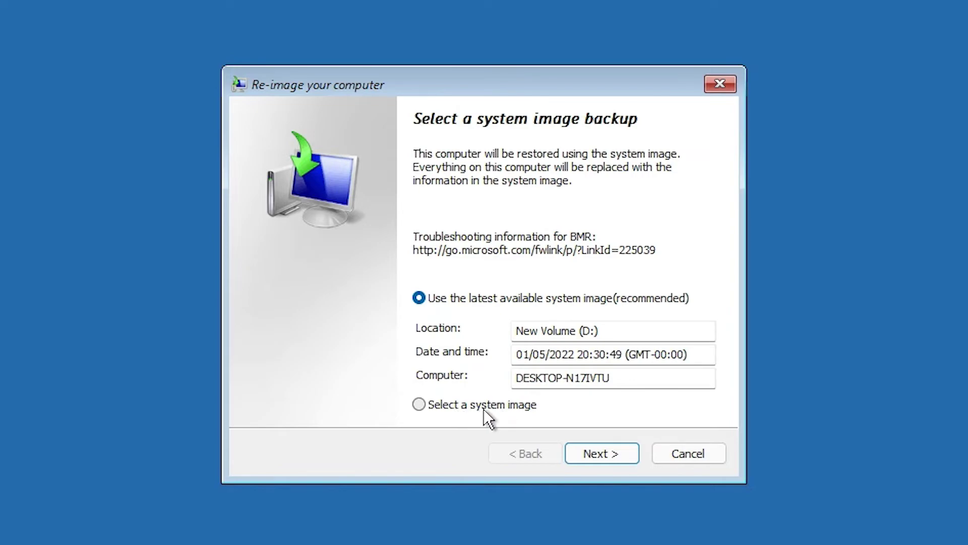
# Re-image the computer with the latest available system image from New Volume (D:), without additional restore options, and restart it
pyautogui.click(507, 407)
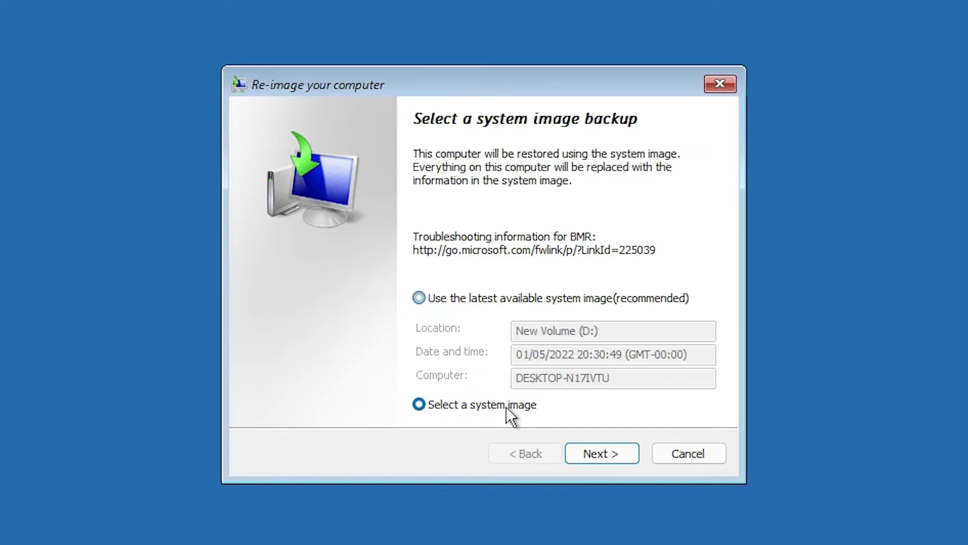
pyautogui.click(461, 298)
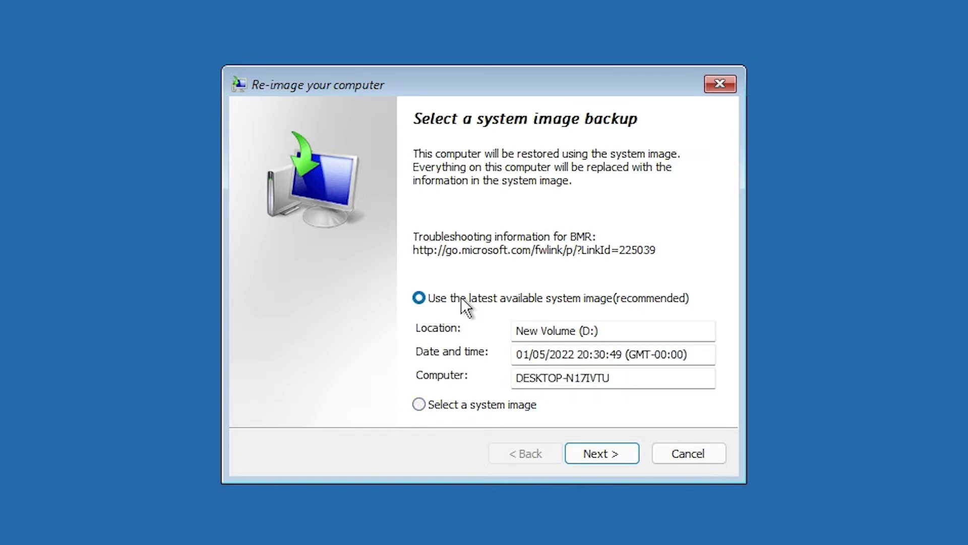
pyautogui.click(617, 449)
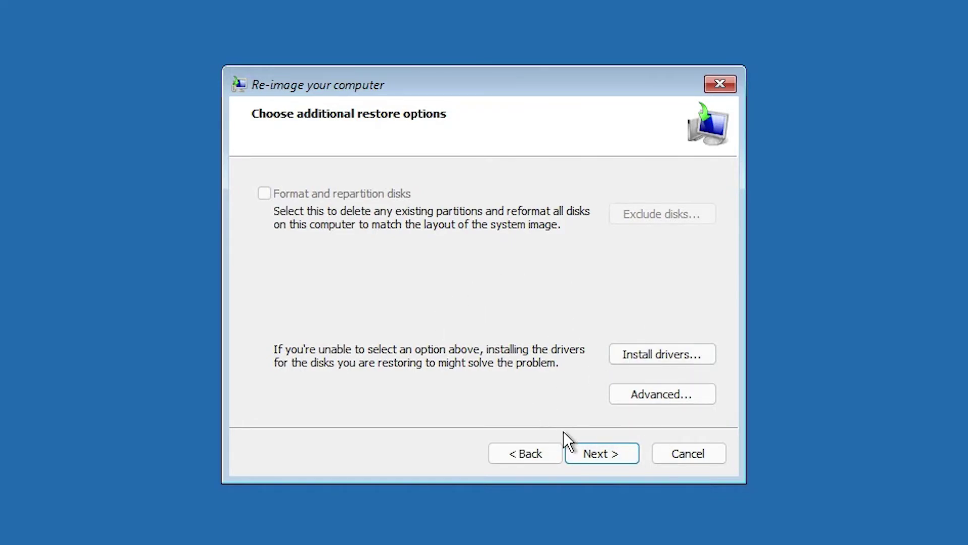
pyautogui.click(602, 456)
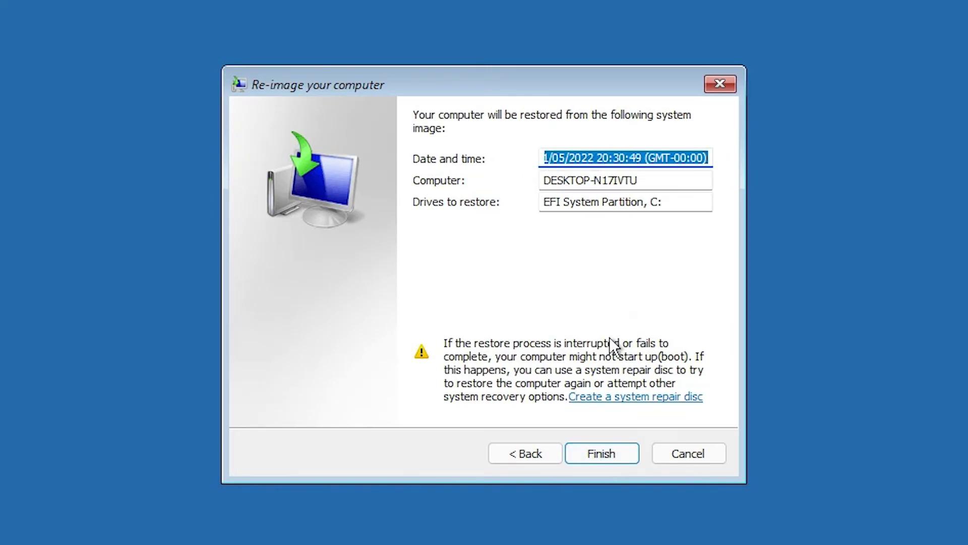
pyautogui.click(619, 452)
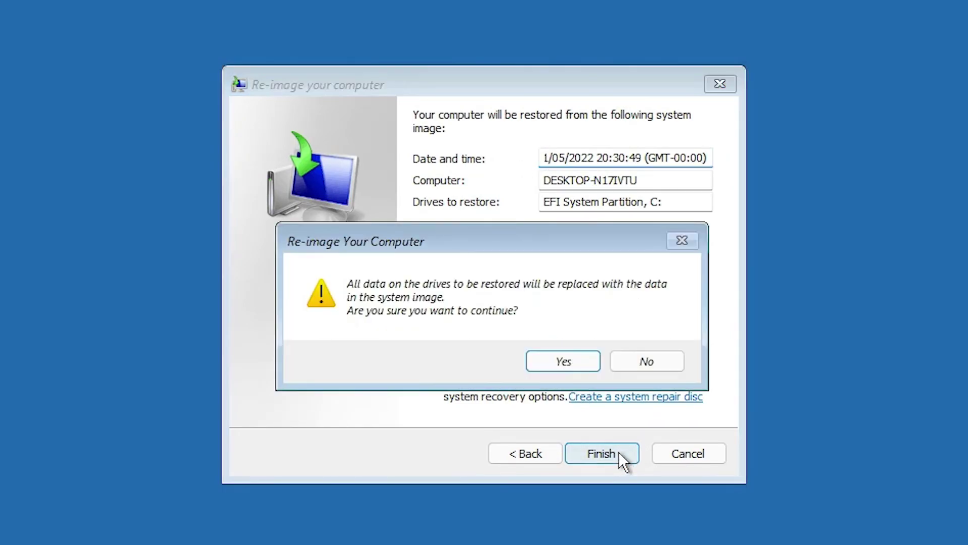
pyautogui.click(561, 349)
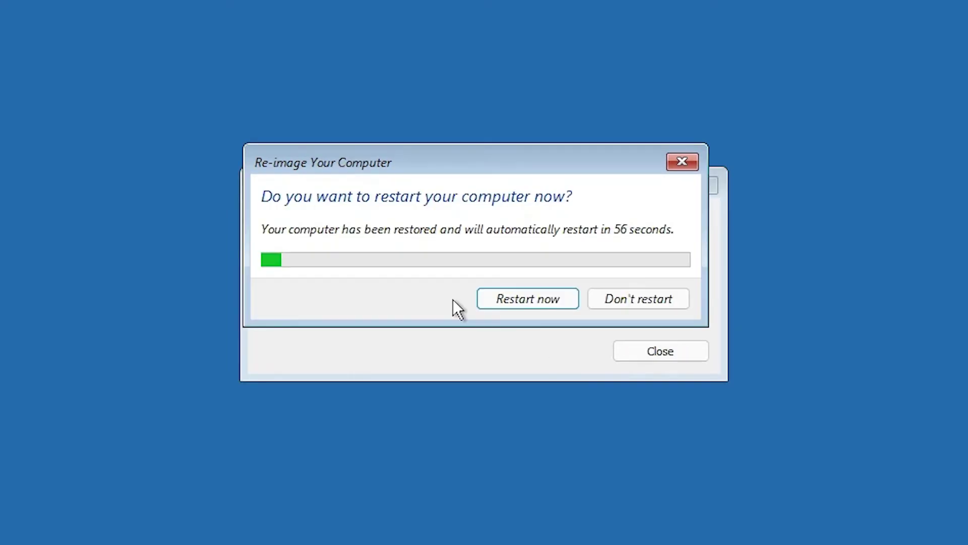
pyautogui.click(542, 305)
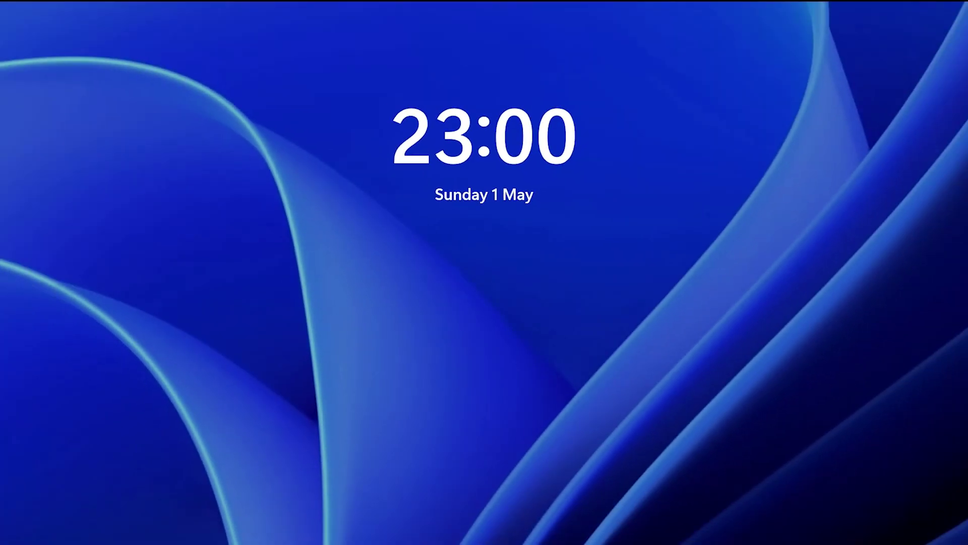
# Unlock the restored PC and sign in with the account password
pyautogui.press('space')
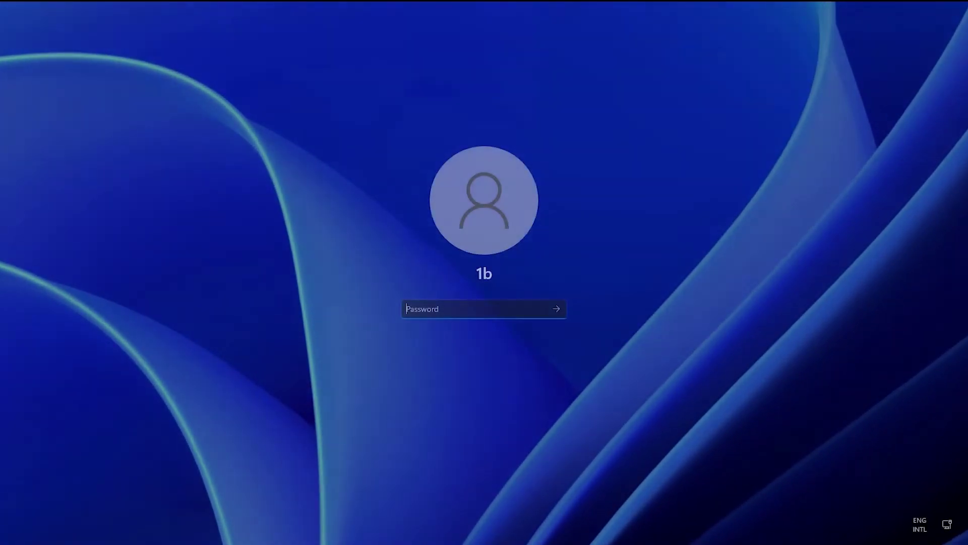
pyautogui.write('***')
pyautogui.press('Return')
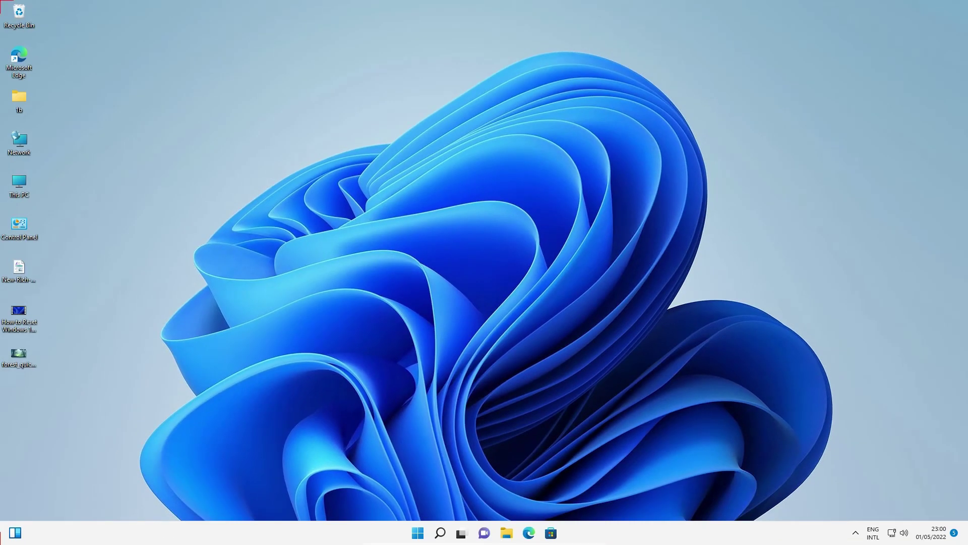
# Check the restored desktop files, and search for and open Notepad++ to verify the program before closing it
pyautogui.click(18, 310)
pyautogui.click(19, 267)
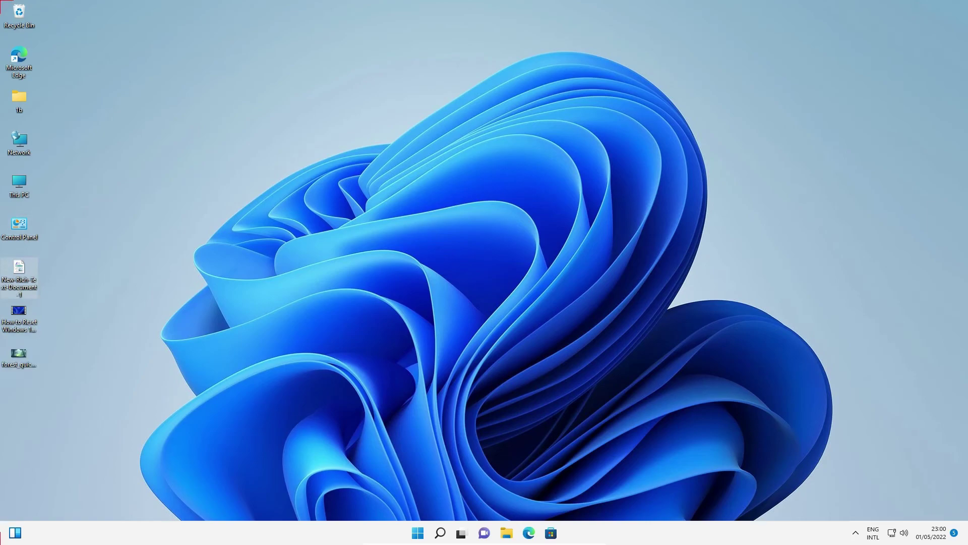
pyautogui.press('super')
pyautogui.write('not')
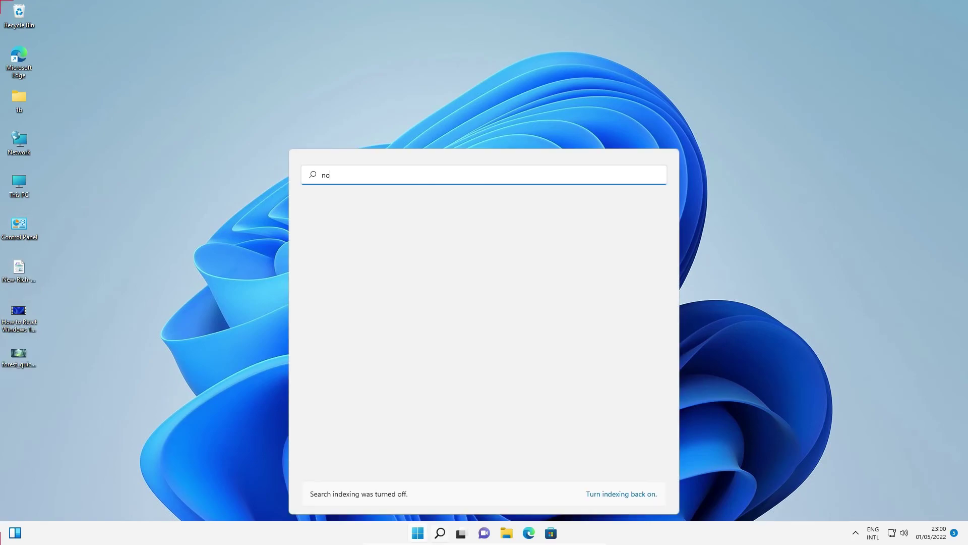
pyautogui.press('Escape')
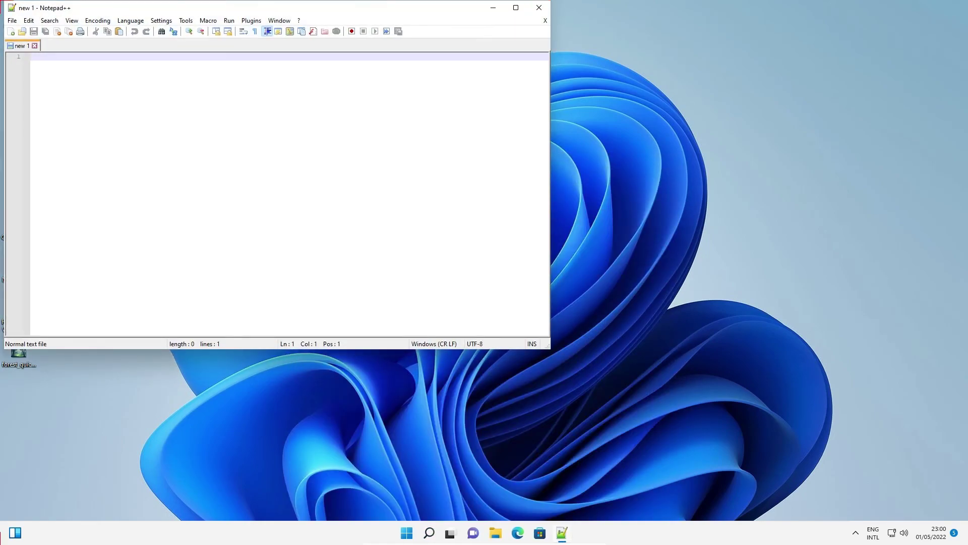
pyautogui.hotkey('alt', 'F4')
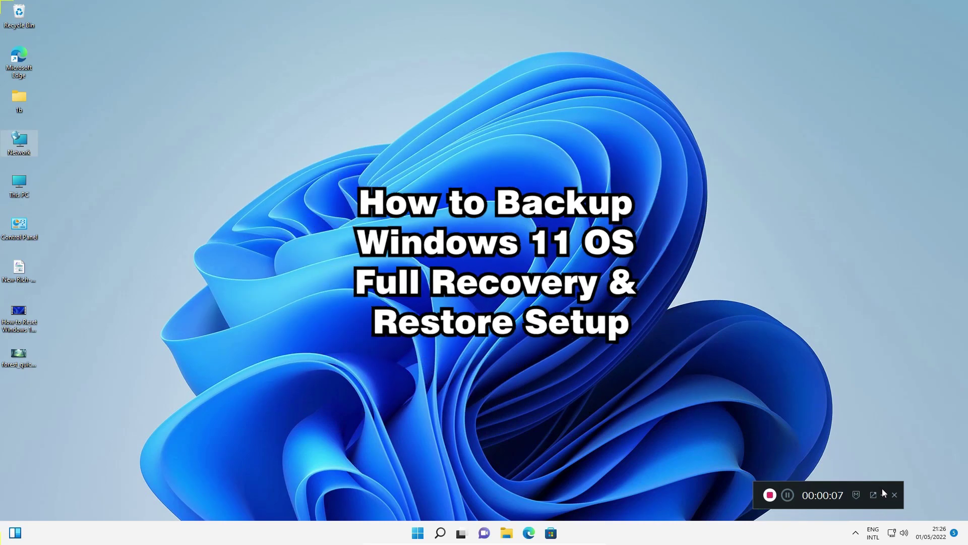
pyautogui.click(884, 495)
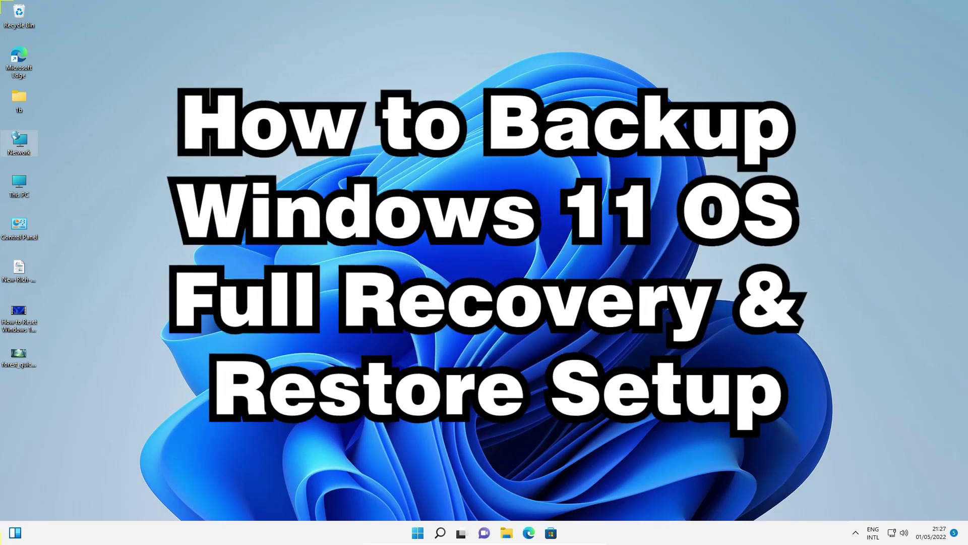